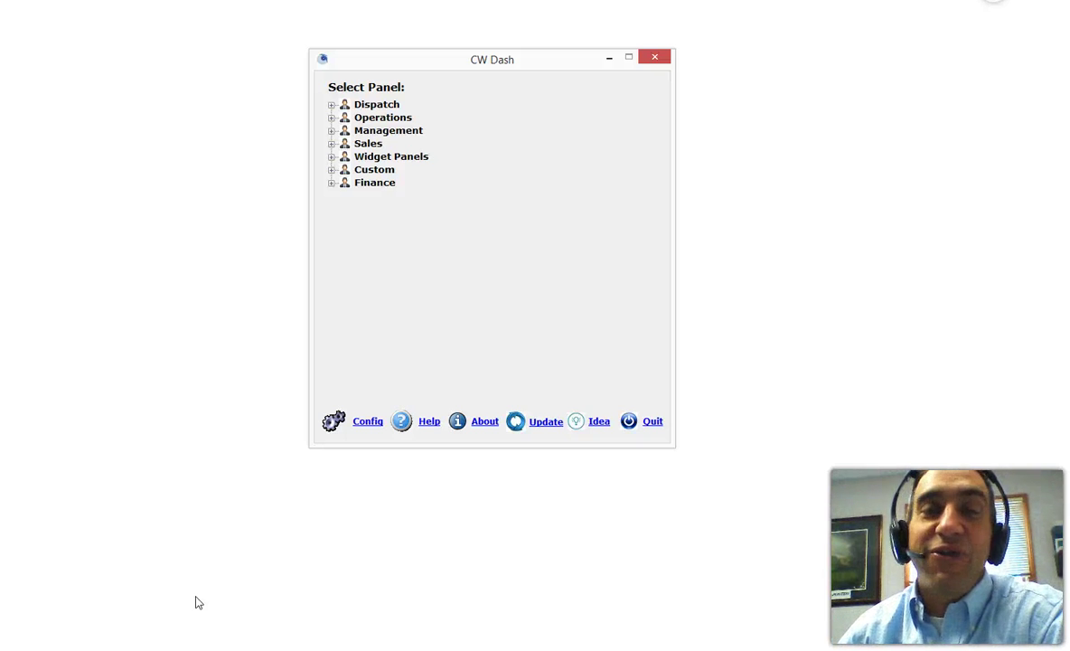
Nudge the CW Dash window right and back into place
{"action": "left_click", "coordinate": [359, 453]}
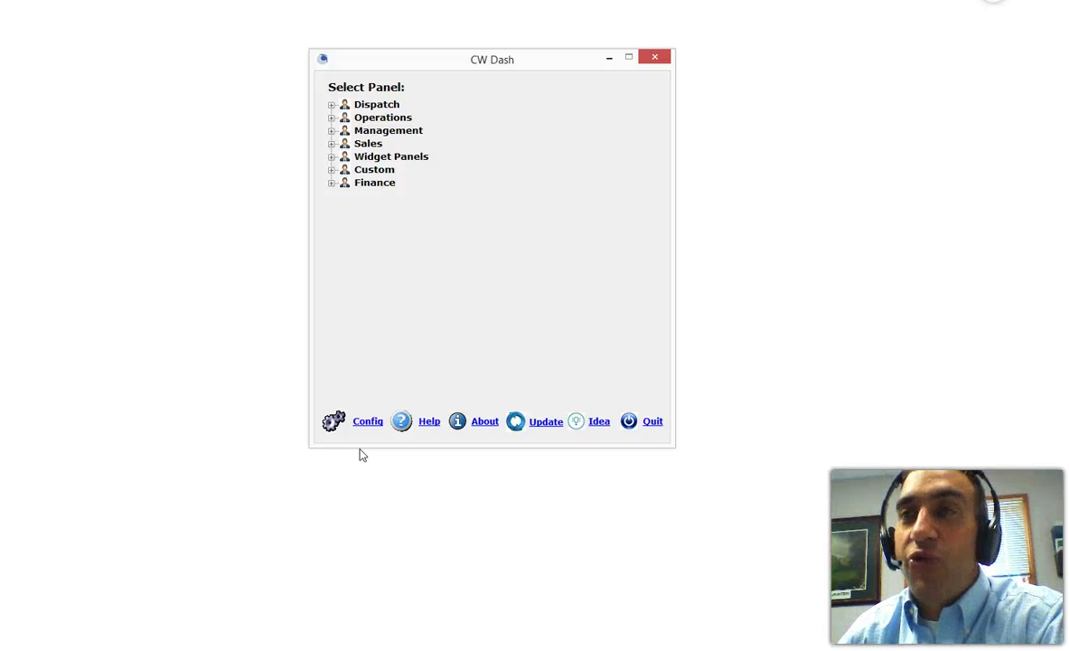
{"action": "left_click", "coordinate": [379, 325]}
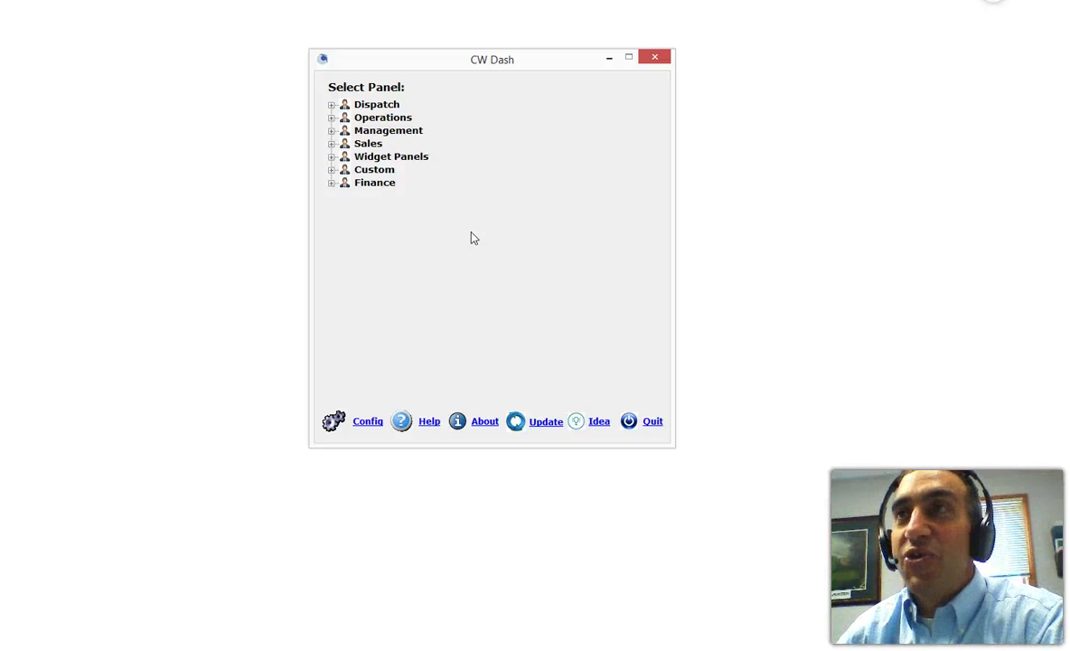
{"action": "left_click_drag", "start_coordinate": [505, 69], "coordinate": [521, 66]}
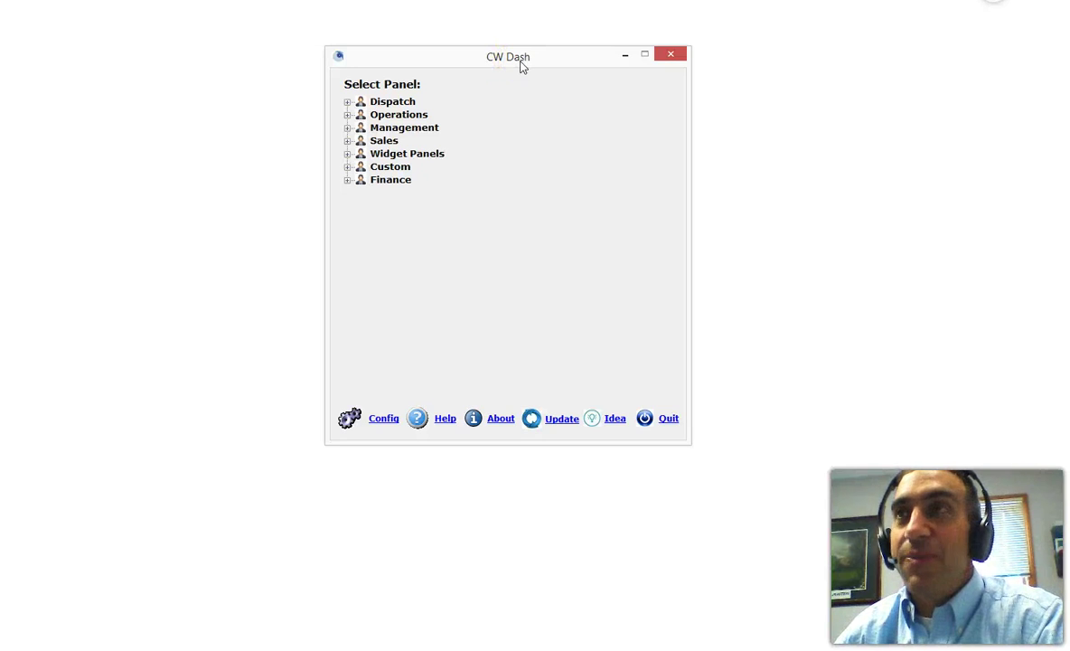
{"action": "left_click_drag", "start_coordinate": [522, 66], "coordinate": [496, 70]}
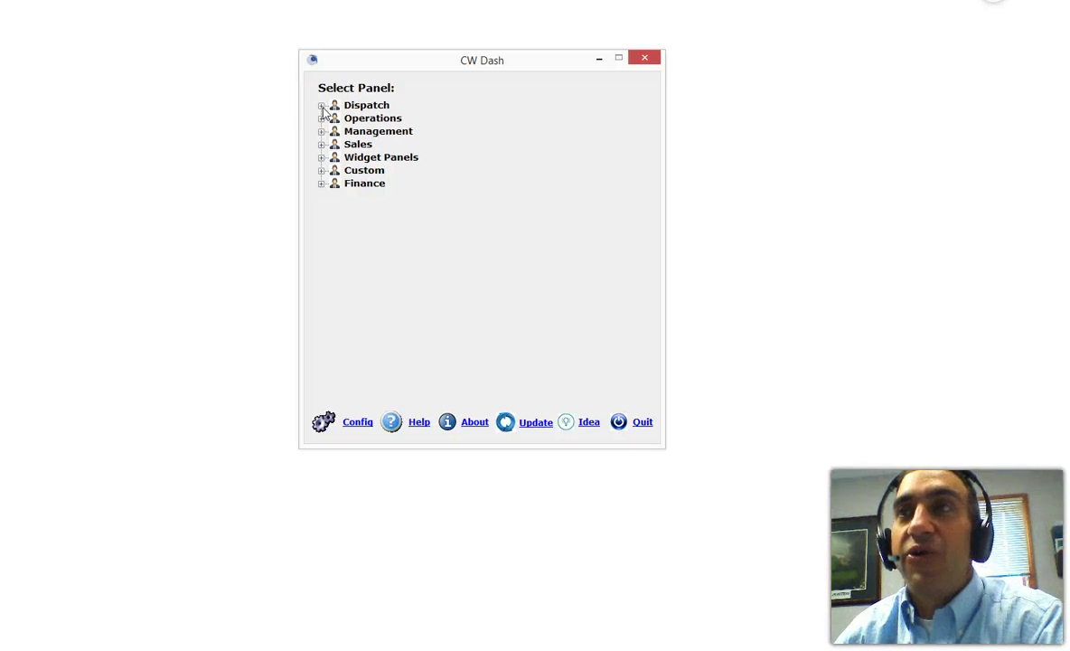
Browse the Dispatch, Operations, Management, Sales and Widget Panels report categories
{"action": "left_click", "coordinate": [322, 106]}
{"action": "left_click", "coordinate": [322, 106]}
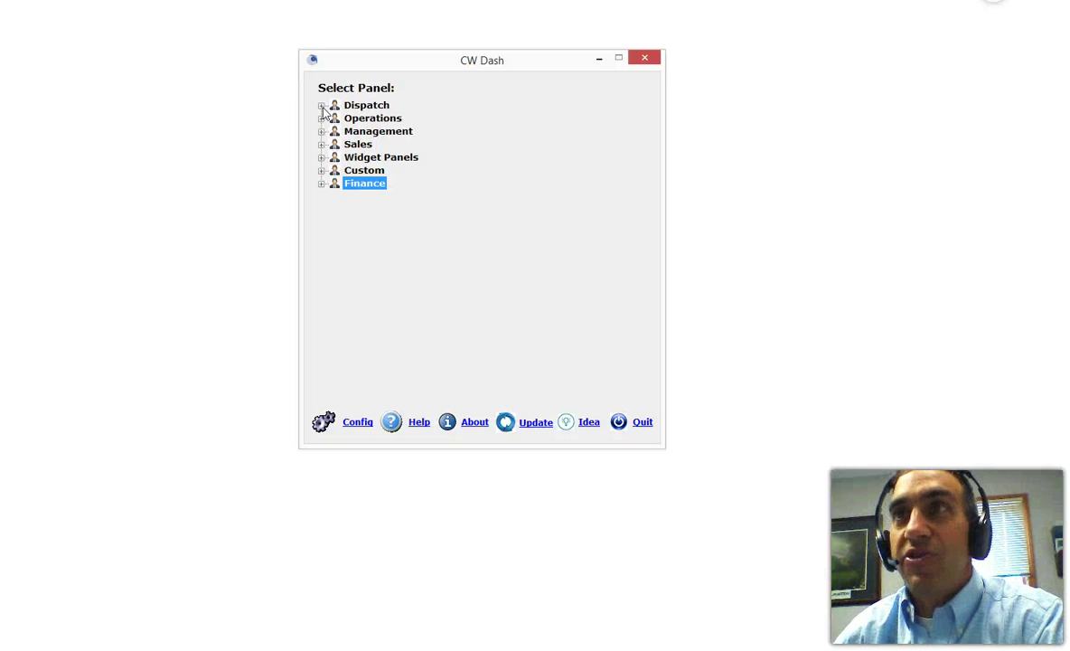
{"action": "left_click", "coordinate": [322, 118]}
{"action": "left_click", "coordinate": [321, 132]}
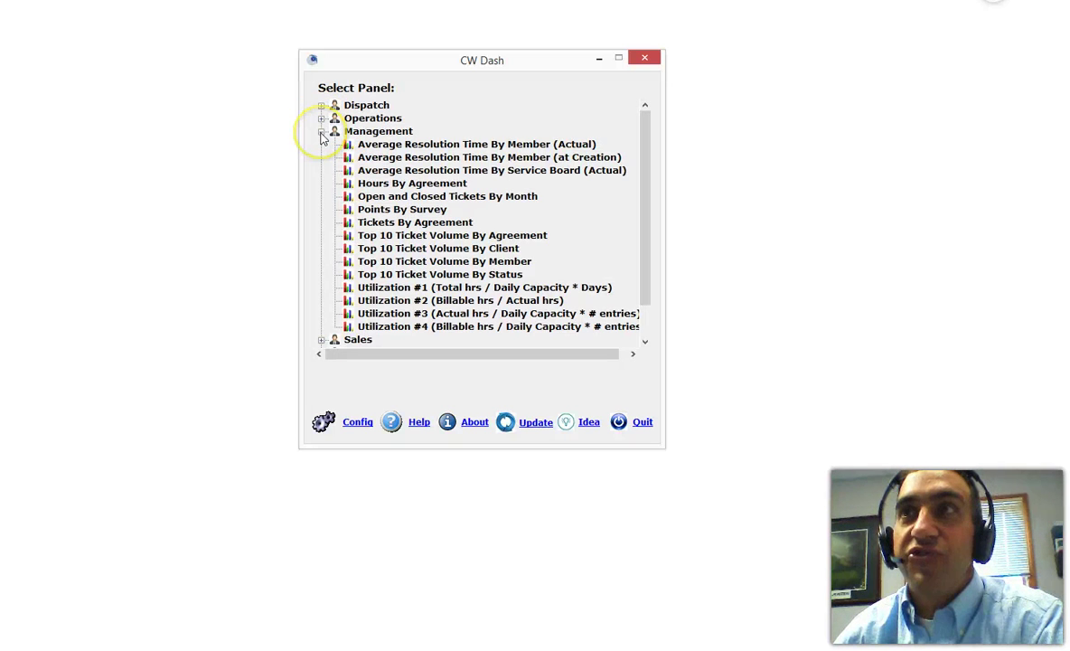
{"action": "left_click", "coordinate": [321, 132]}
{"action": "left_click", "coordinate": [322, 145]}
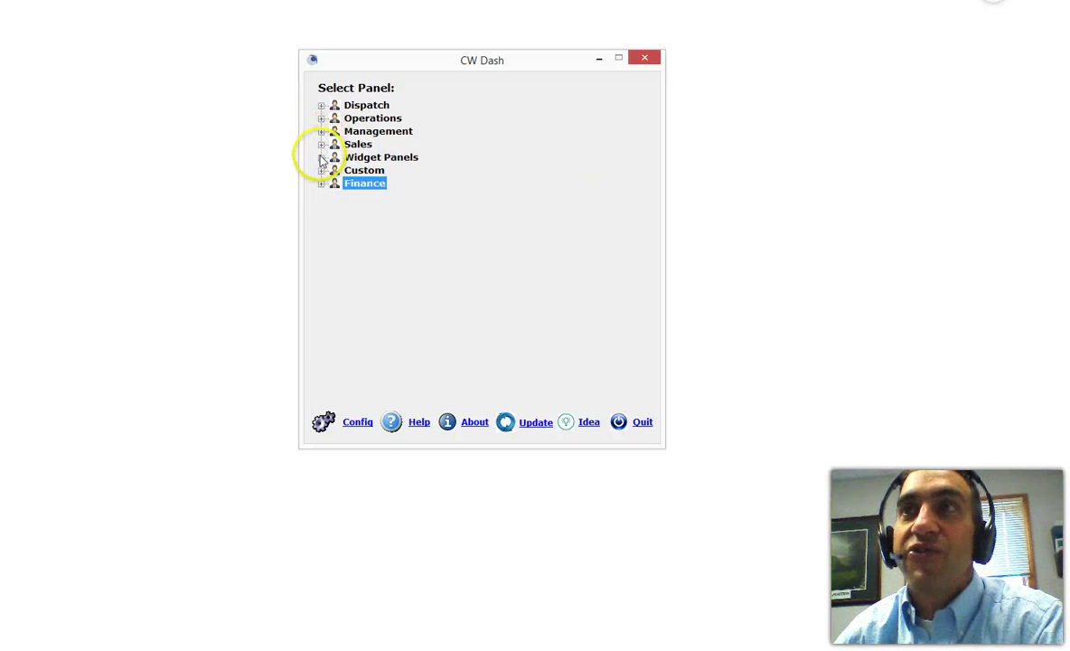
{"action": "left_click", "coordinate": [321, 157]}
{"action": "left_click", "coordinate": [322, 157]}
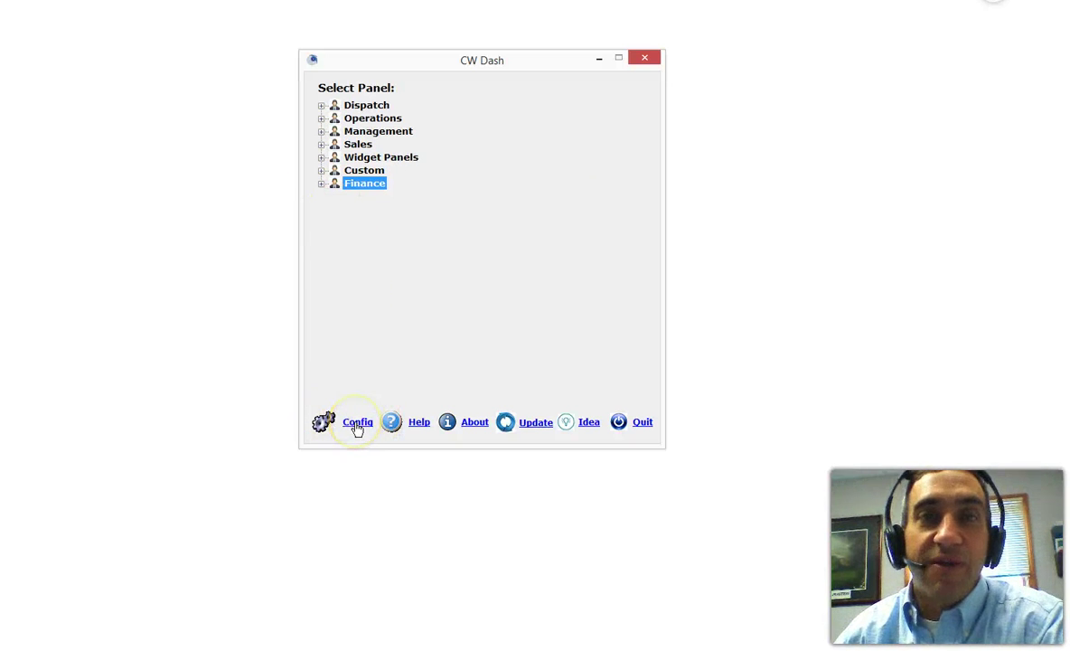
{"action": "left_click", "coordinate": [394, 423]}
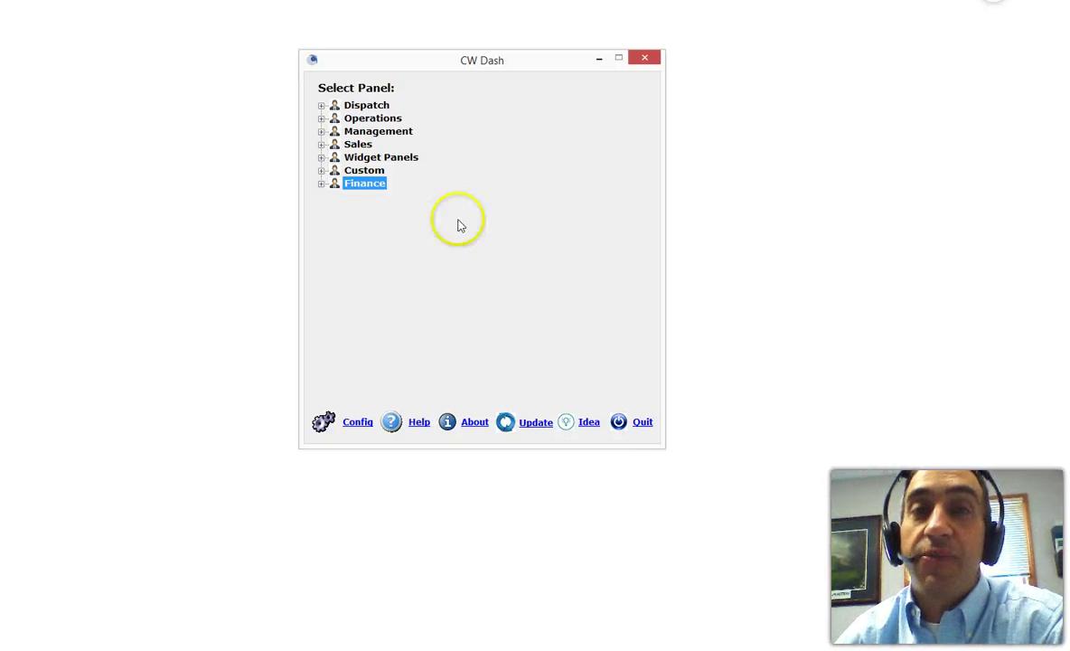
Open the Open Tickets By Company chart from Dispatch and bring up its Select Boards option
{"action": "left_click", "coordinate": [322, 106]}
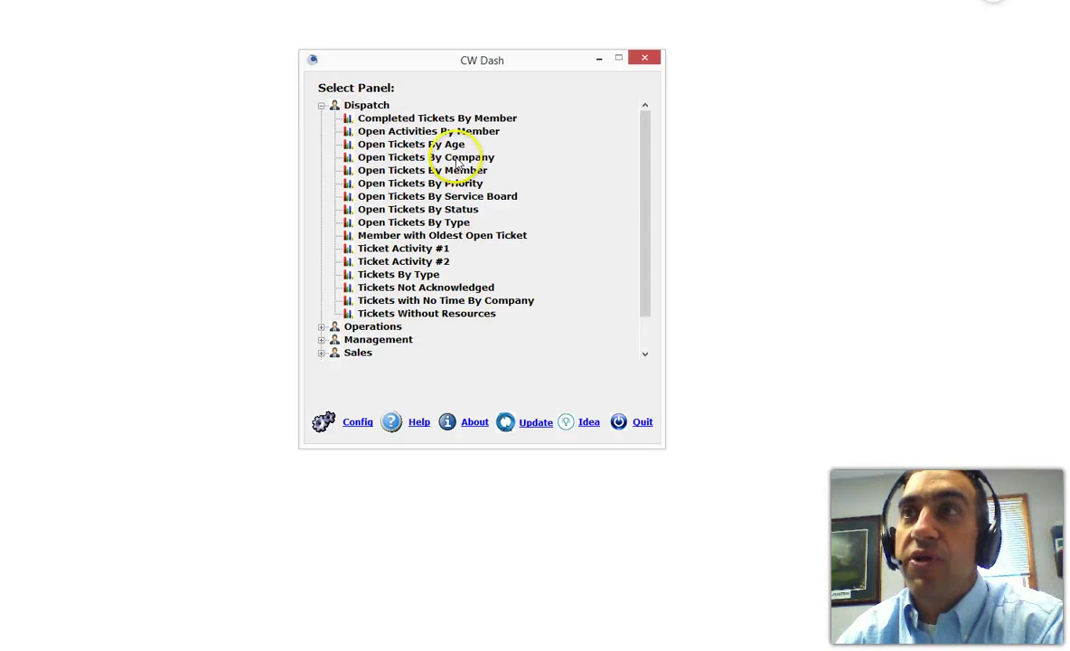
{"action": "double_click", "coordinate": [452, 158]}
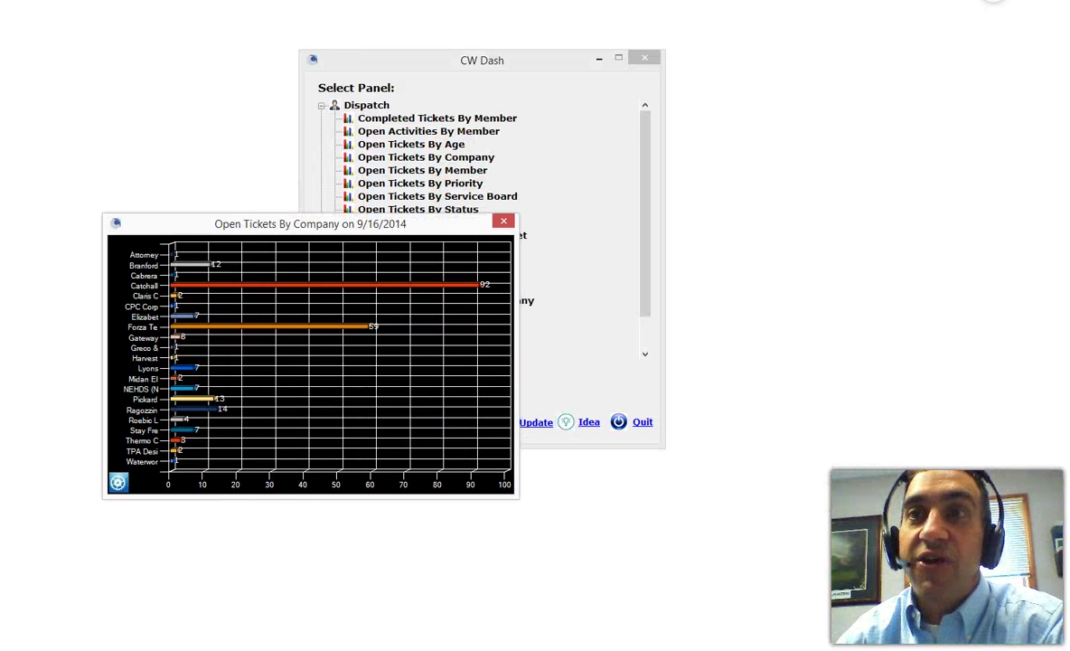
{"action": "left_click", "coordinate": [118, 482]}
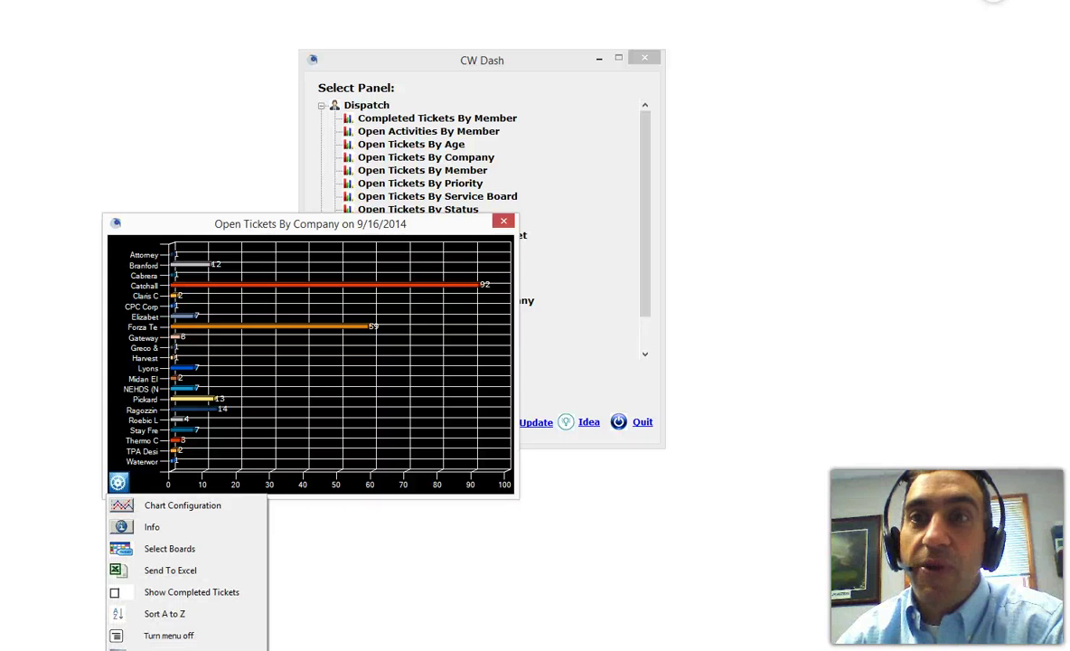
{"action": "left_click", "coordinate": [149, 547]}
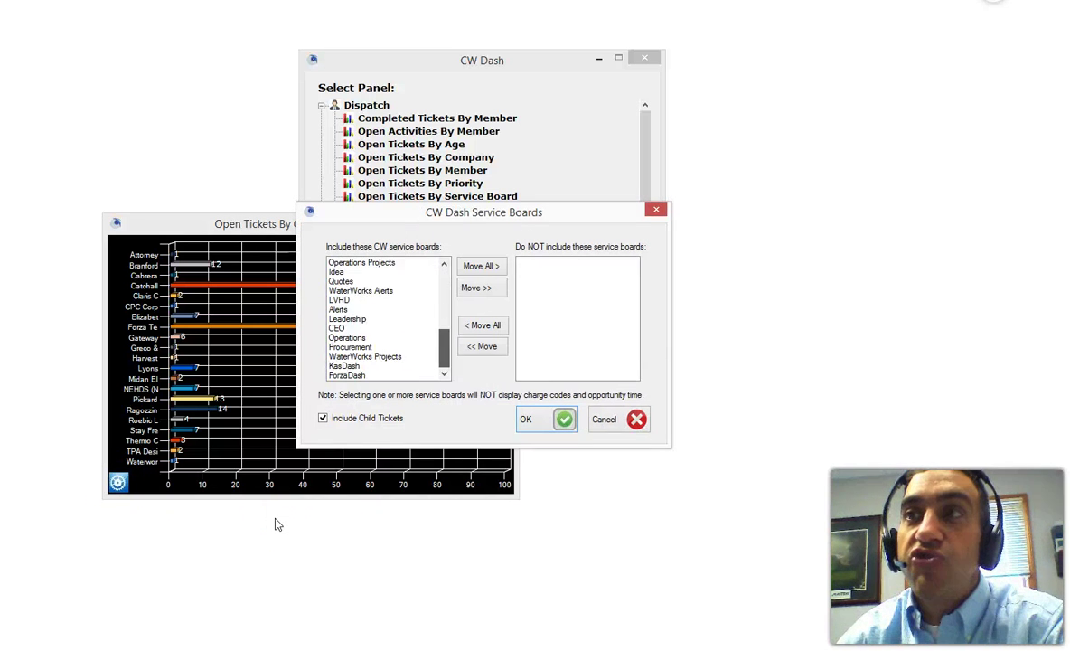
Exclude all service boards except Reactive Support and Proactive Support, and apply
{"action": "key", "text": "Return"}
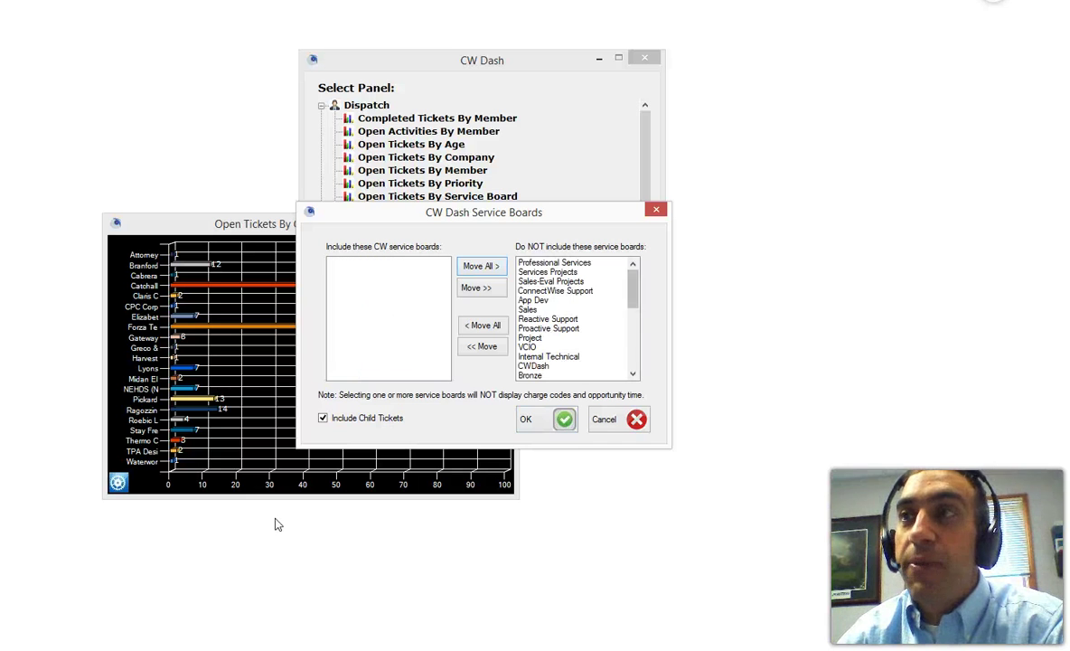
{"action": "scroll", "coordinate": [278, 524], "scroll_direction": "down", "scroll_amount": 2}
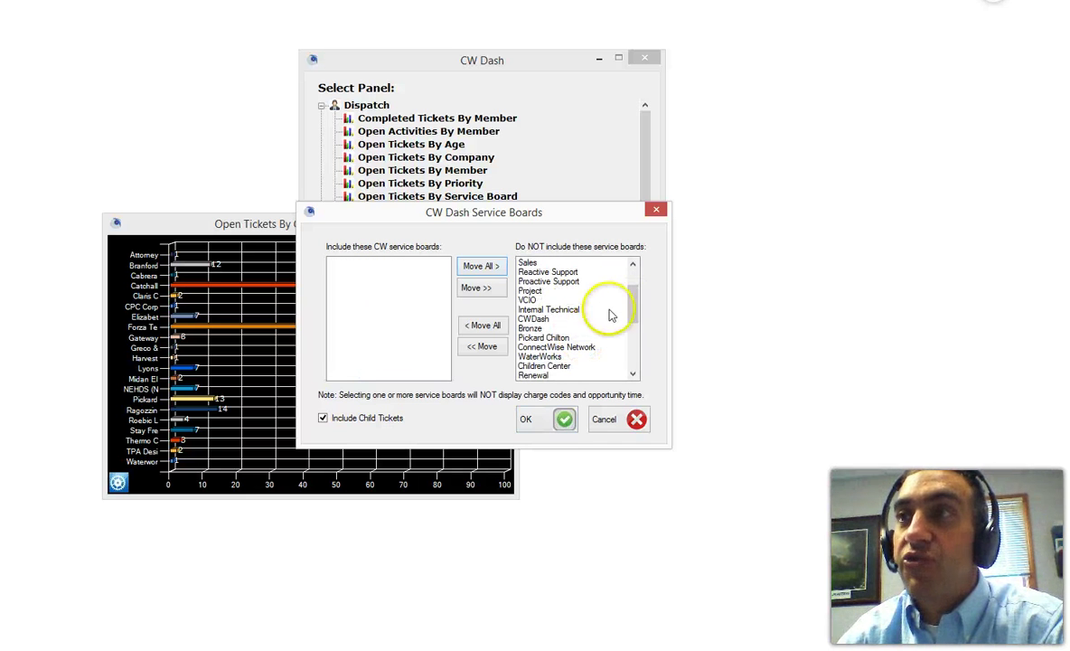
{"action": "left_click", "coordinate": [556, 272]}
{"action": "left_click", "coordinate": [488, 347]}
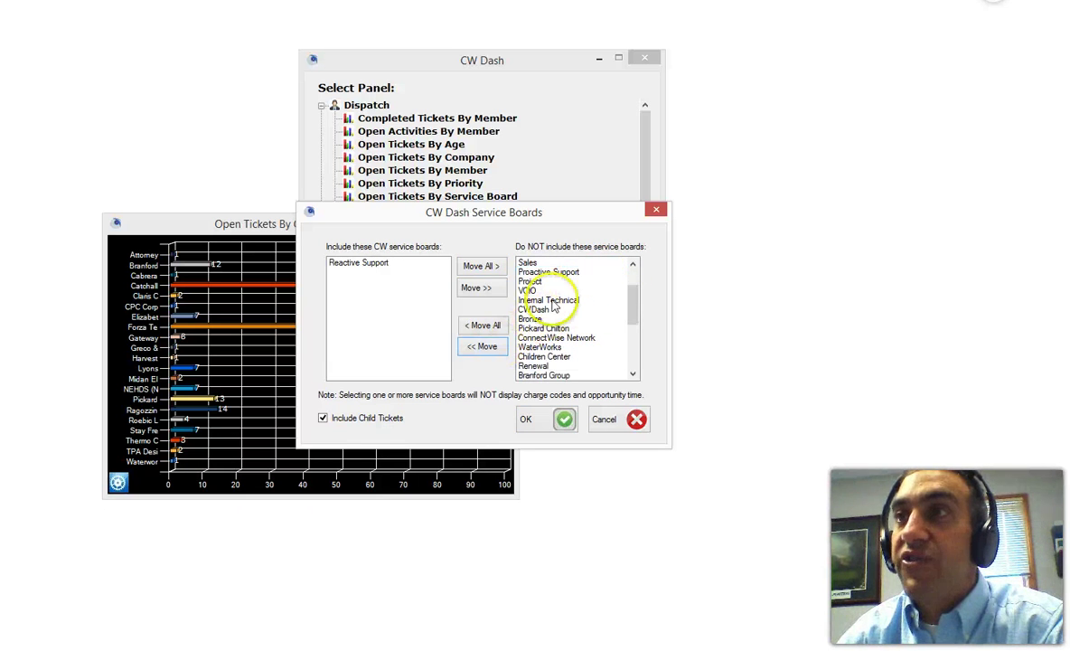
{"action": "left_click", "coordinate": [579, 272]}
{"action": "left_click", "coordinate": [481, 346]}
{"action": "left_click", "coordinate": [534, 418]}
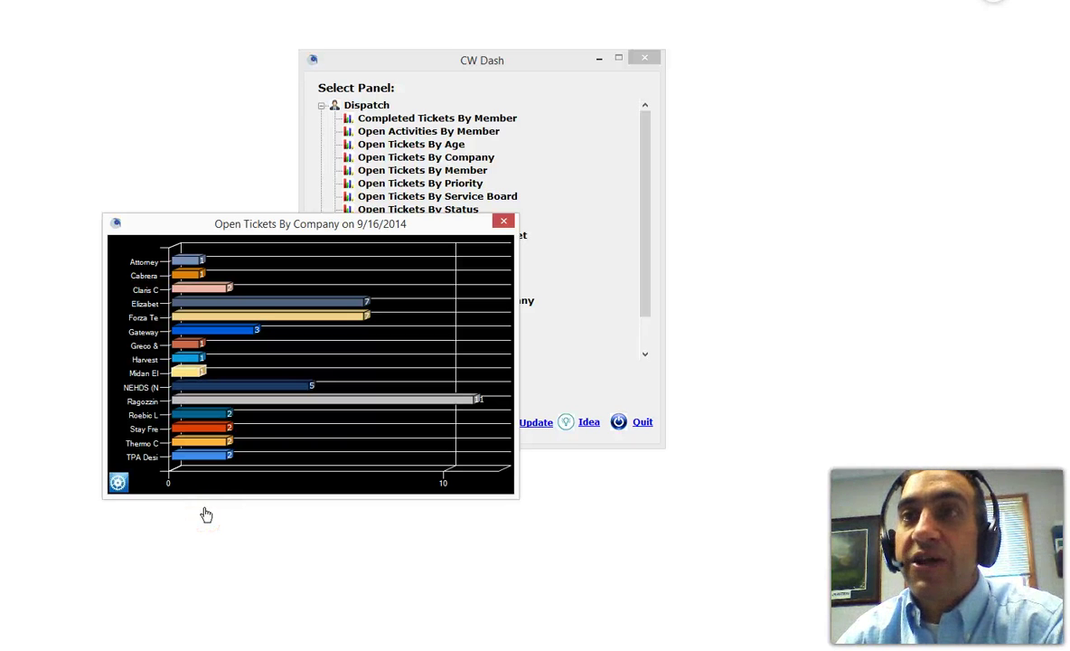
Drill from the Midan Electronics bar into its in-progress ticket in ConnectWise
{"action": "left_click", "coordinate": [351, 136]}
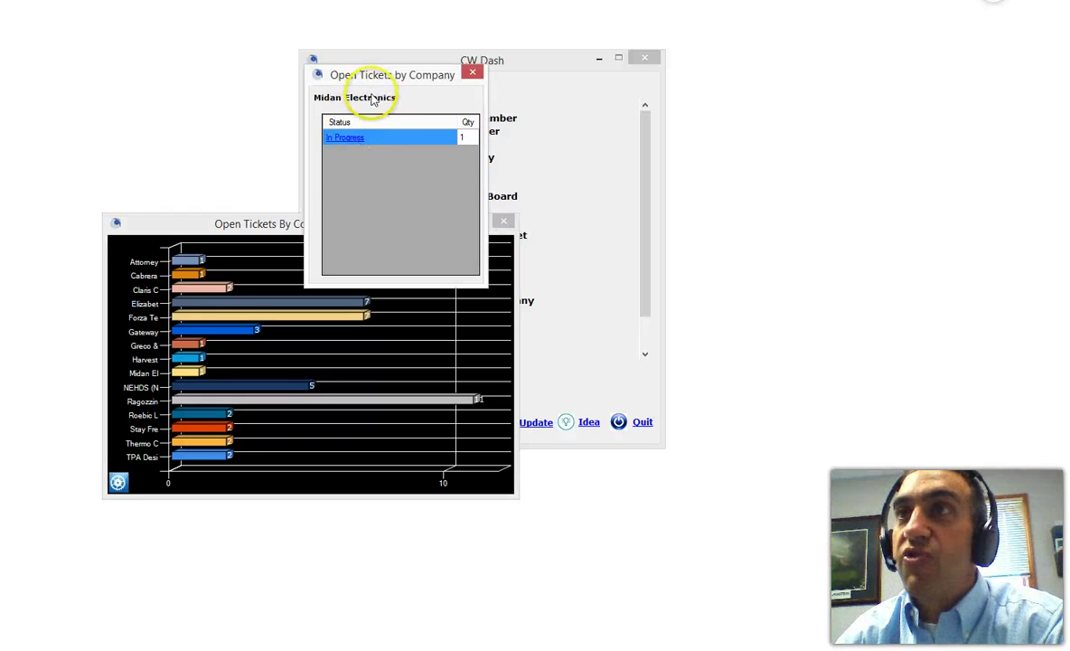
{"action": "mouse_move", "coordinate": [377, 78]}
{"action": "left_mouse_down"}
{"action": "mouse_move", "coordinate": [375, 411]}
{"action": "mouse_move", "coordinate": [406, 387]}
{"action": "left_mouse_up"}
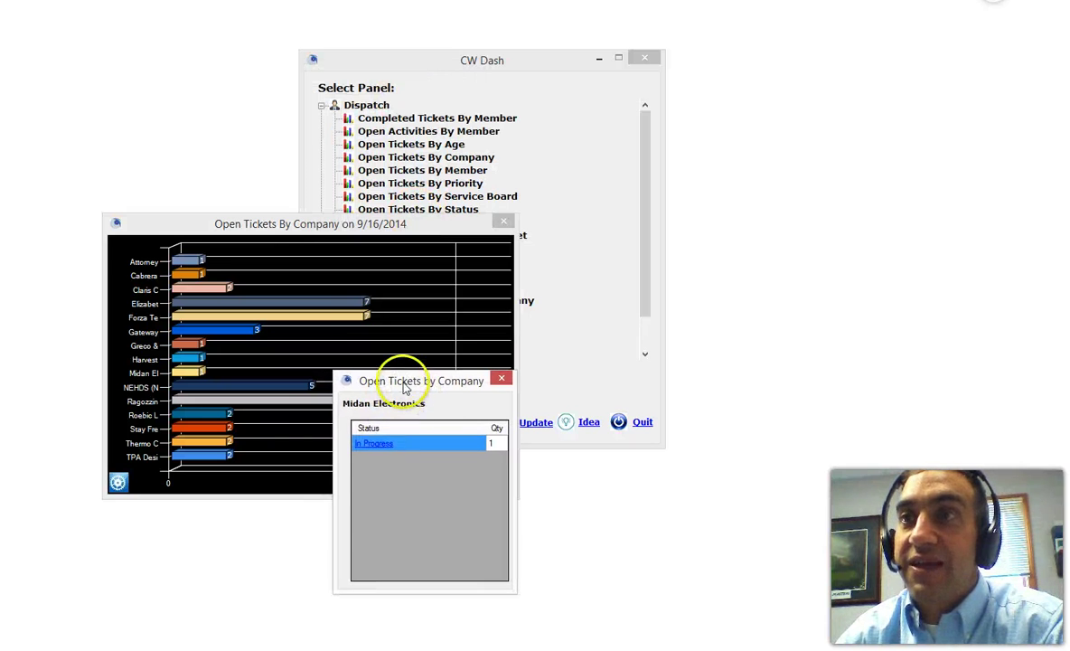
{"action": "left_click", "coordinate": [375, 442]}
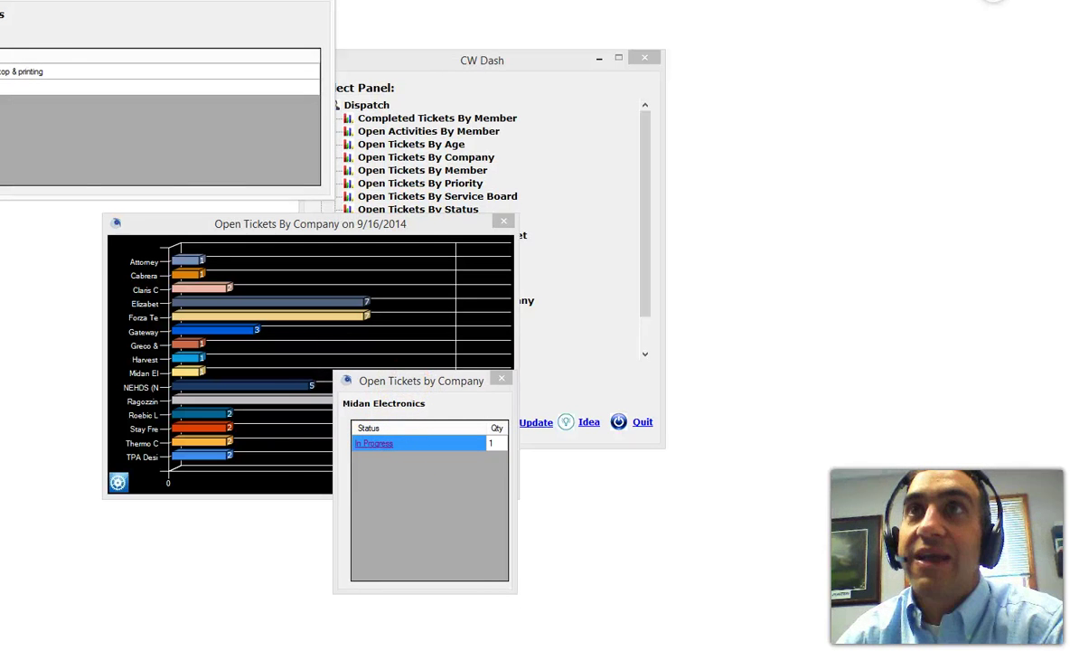
{"action": "left_click_drag", "start_coordinate": [114, 0], "coordinate": [411, 219]}
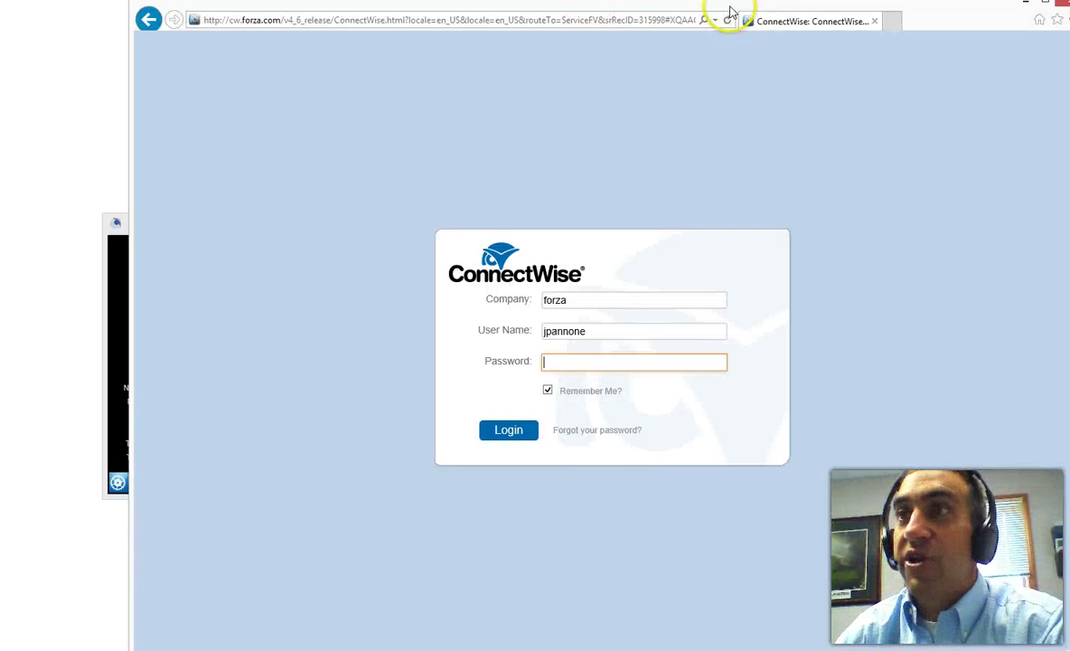
Log in to ConnectWise with the account password, then close the Open Tickets drill-down window
{"action": "type", "text": "***"}
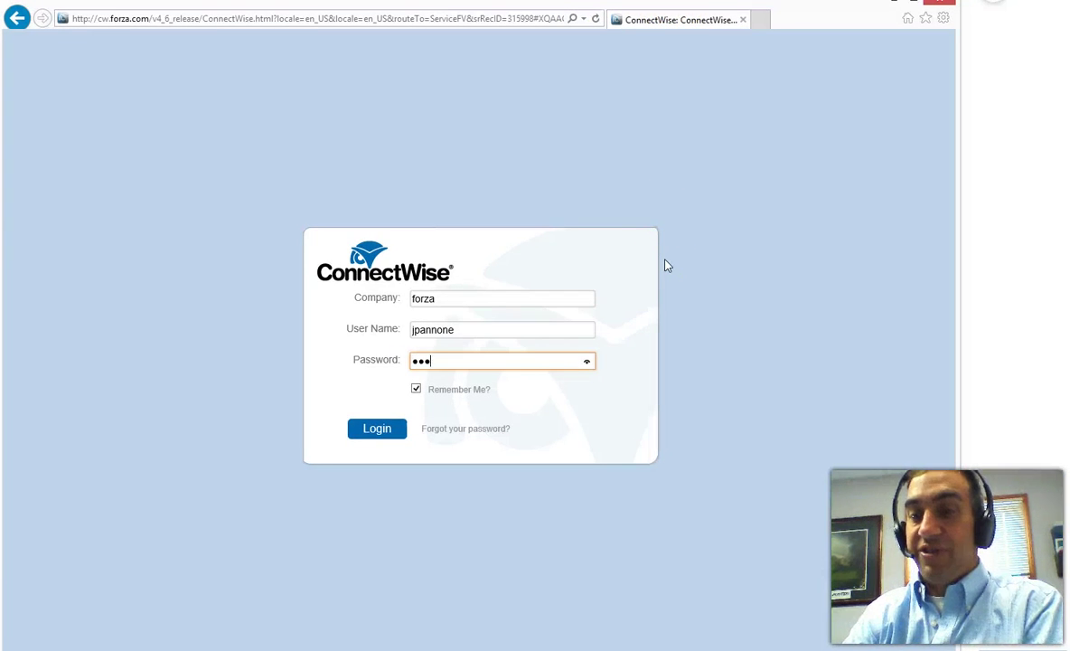
{"action": "type", "text": "*******"}
{"action": "key", "text": "Return"}
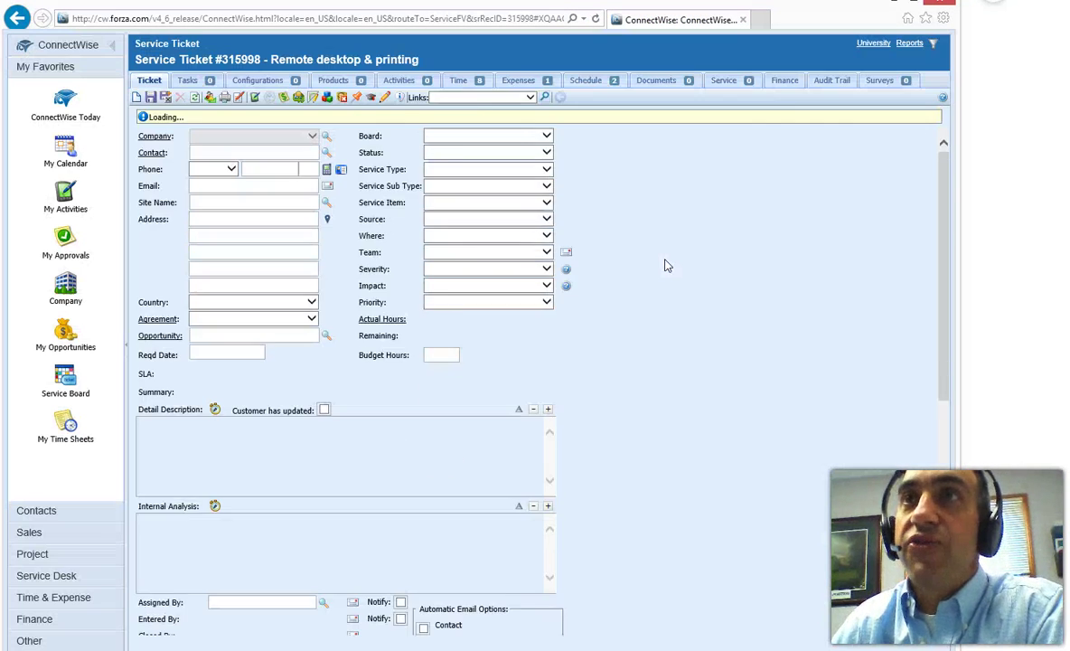
{"action": "left_click", "coordinate": [825, 86]}
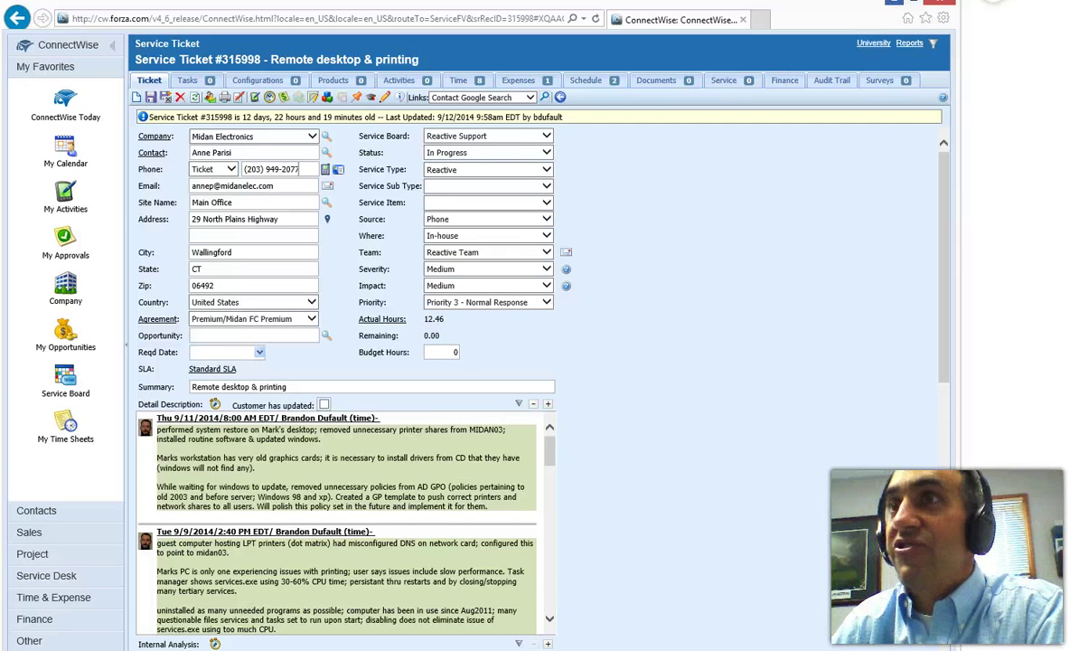
{"action": "left_click", "coordinate": [665, 204]}
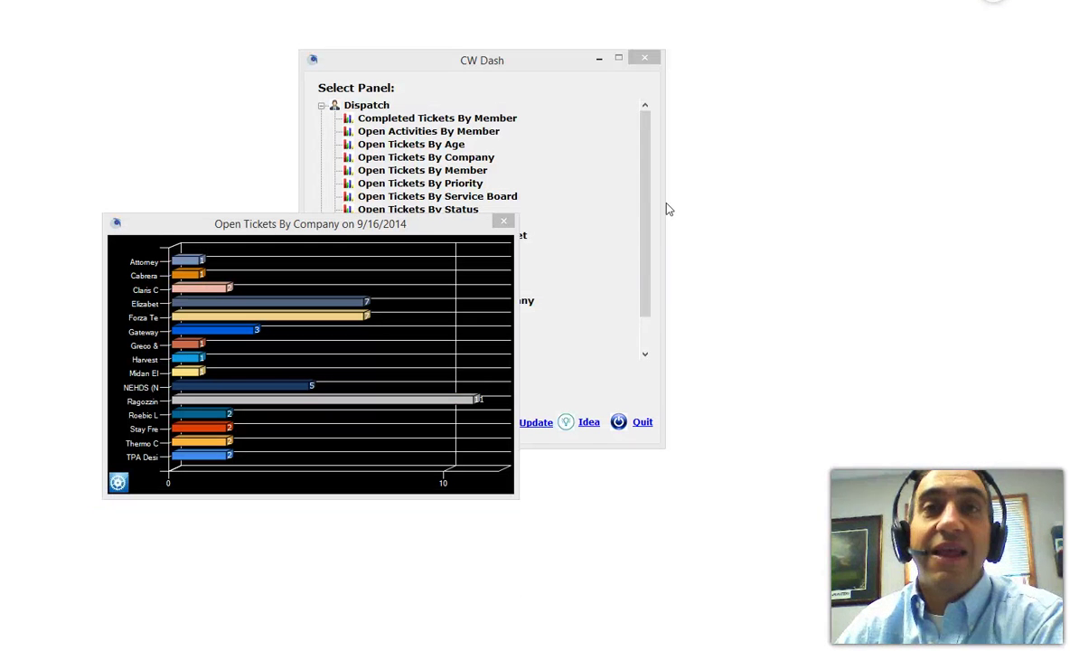
Close the company chart, then open and close the Ticket Activity #1 panel
{"action": "left_click", "coordinate": [503, 221]}
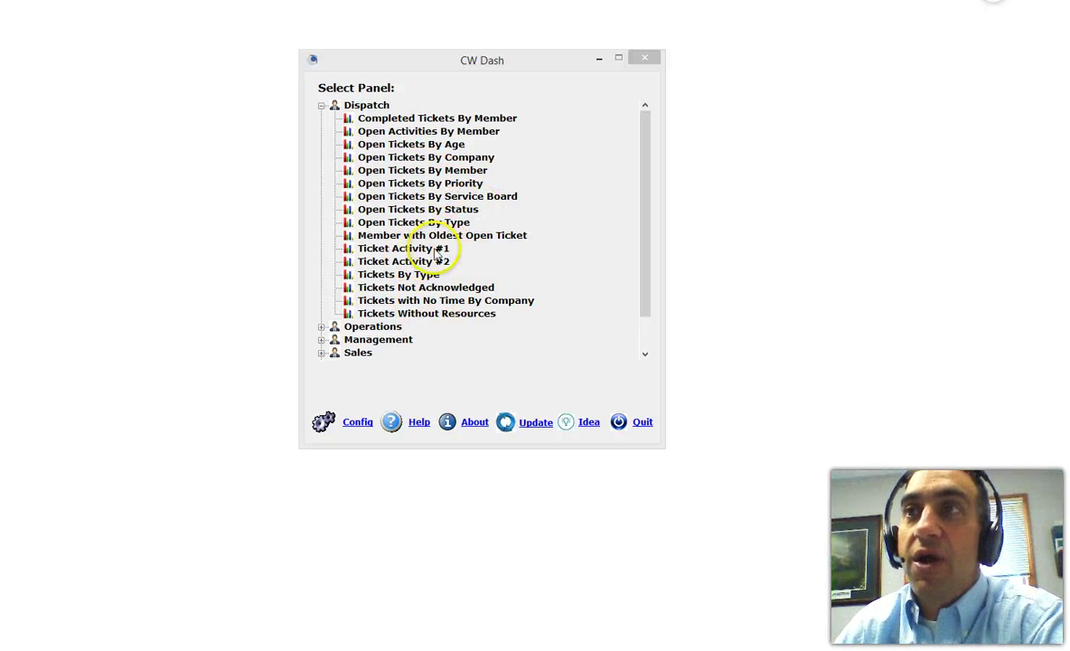
{"action": "double_click", "coordinate": [394, 247]}
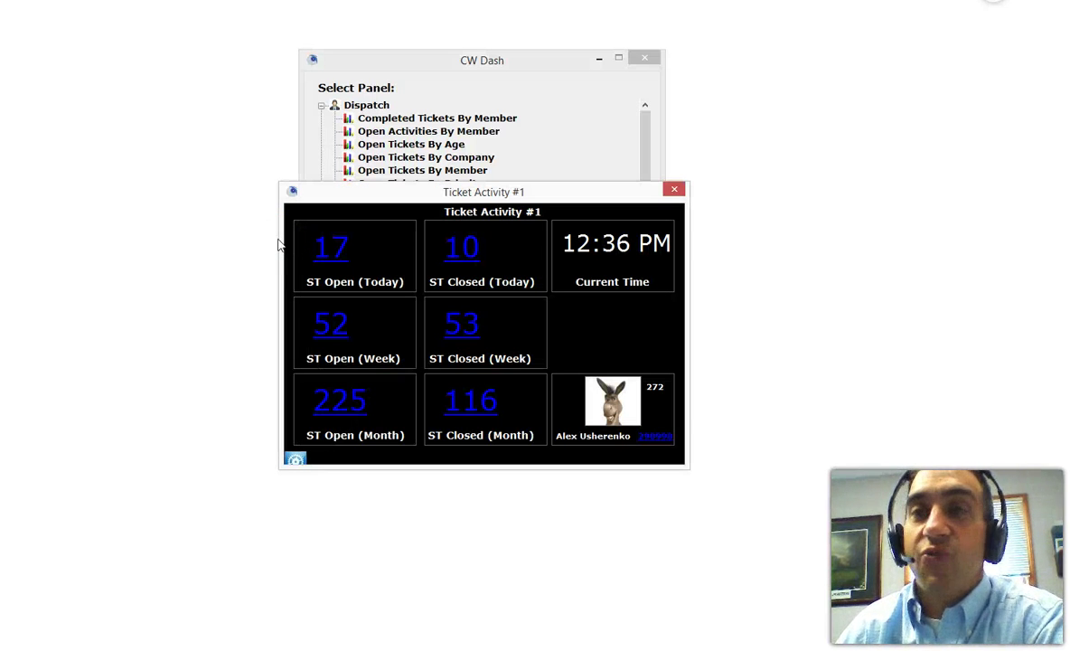
{"action": "left_click", "coordinate": [674, 189]}
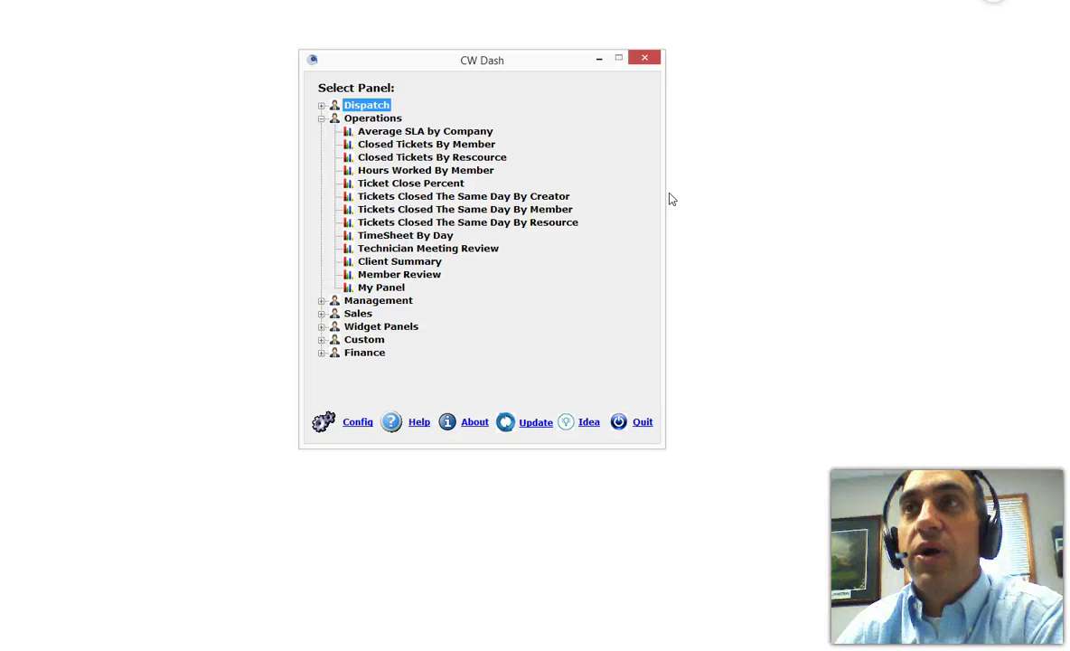
{"action": "left_click", "coordinate": [319, 118]}
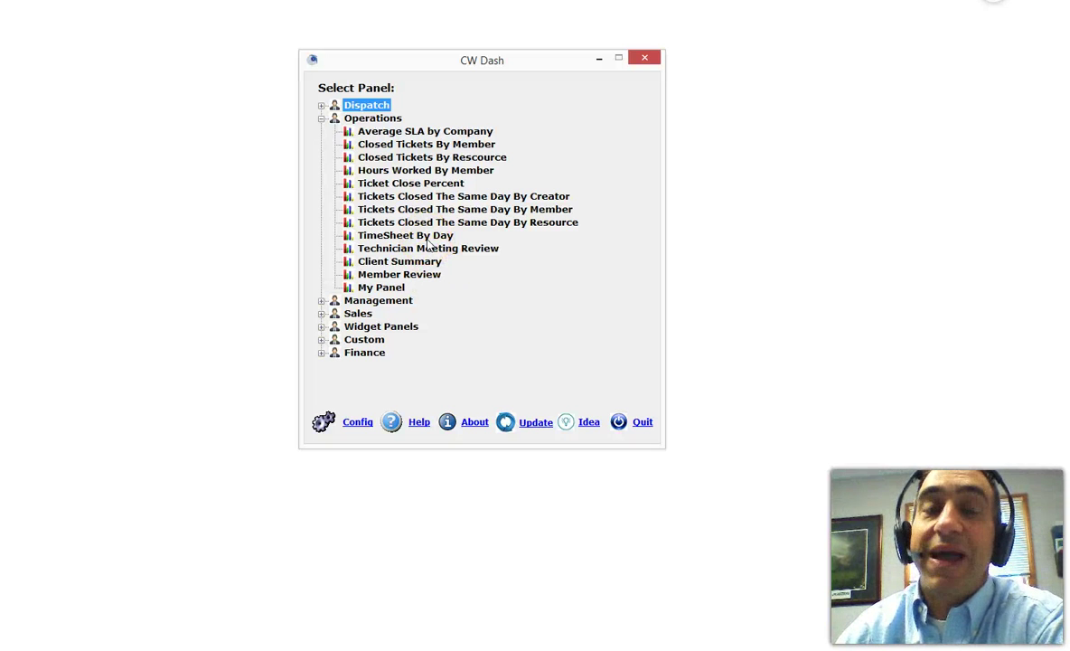
{"action": "double_click", "coordinate": [428, 237]}
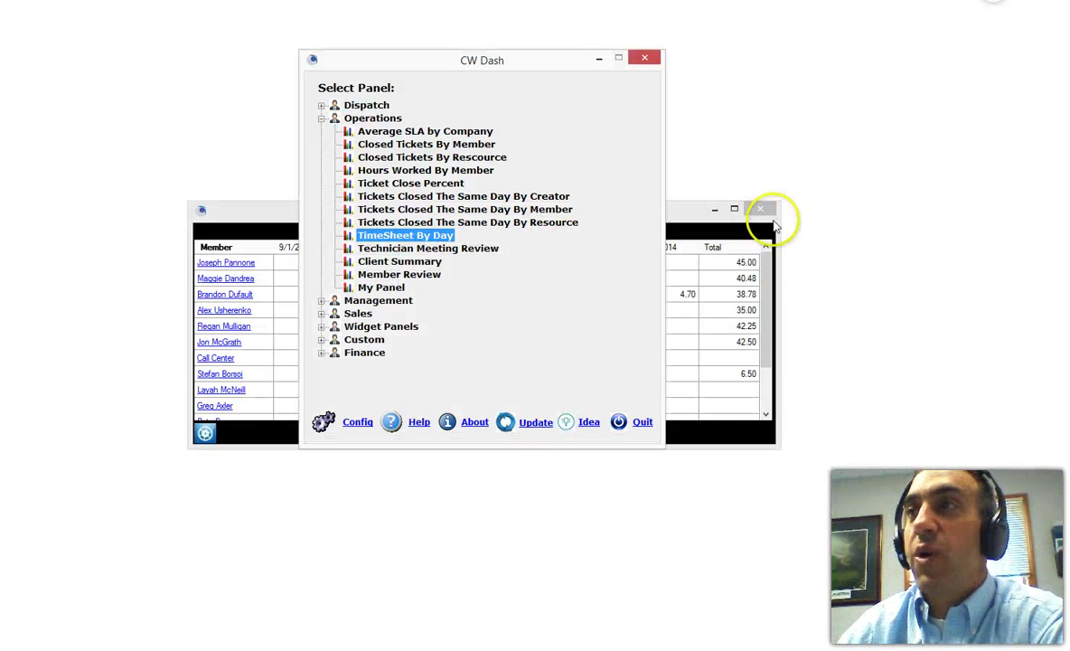
{"action": "left_click", "coordinate": [701, 217]}
{"action": "left_click", "coordinate": [761, 213]}
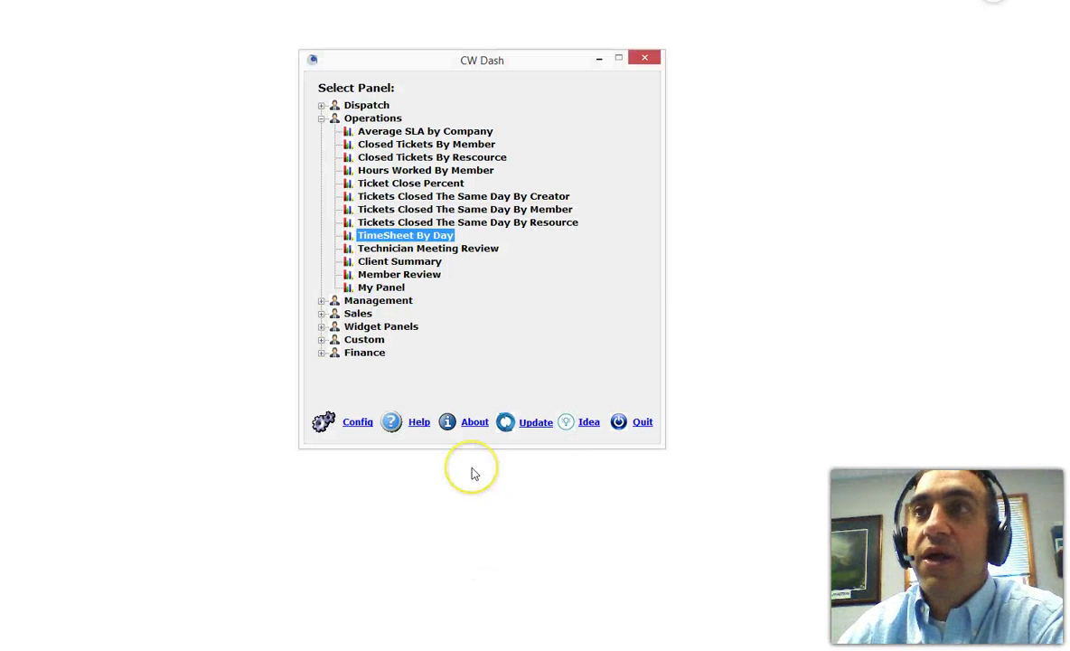
Start a Client Summary for Electronic Office using the Second Quarter range, 4/1/2014–6/30/2014
{"action": "key", "text": "Down"}
{"action": "key", "text": "Down"}
{"action": "key", "text": "Return"}
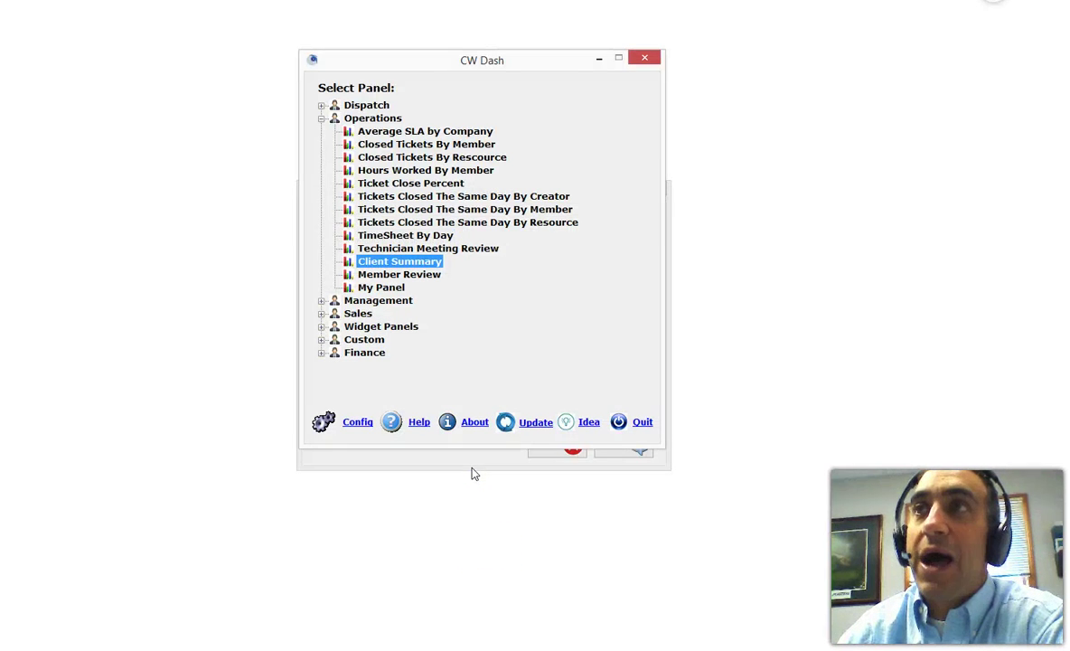
{"action": "left_click", "coordinate": [408, 183]}
{"action": "type", "text": "el"}
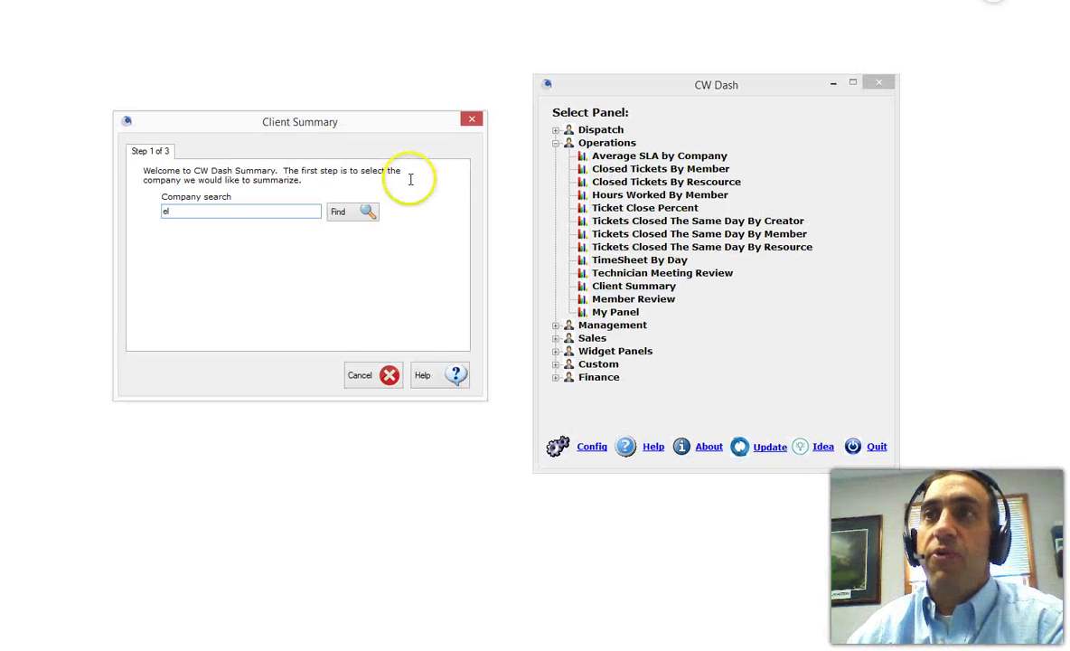
{"action": "key", "text": "Return"}
{"action": "left_click", "coordinate": [192, 281]}
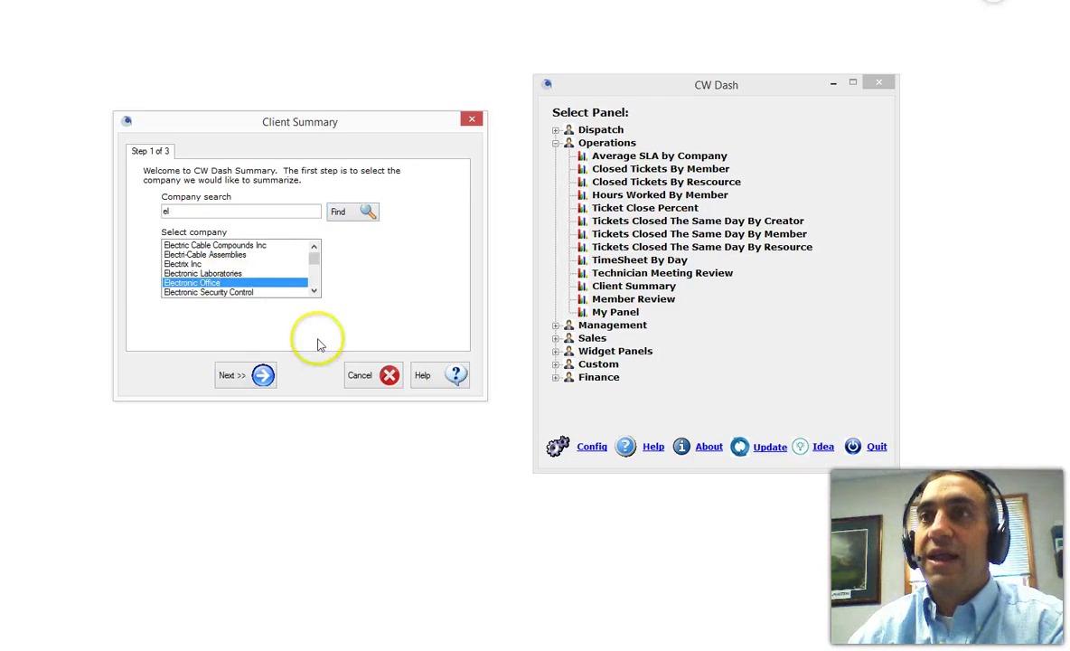
{"action": "left_click", "coordinate": [266, 373]}
{"action": "left_click", "coordinate": [228, 225]}
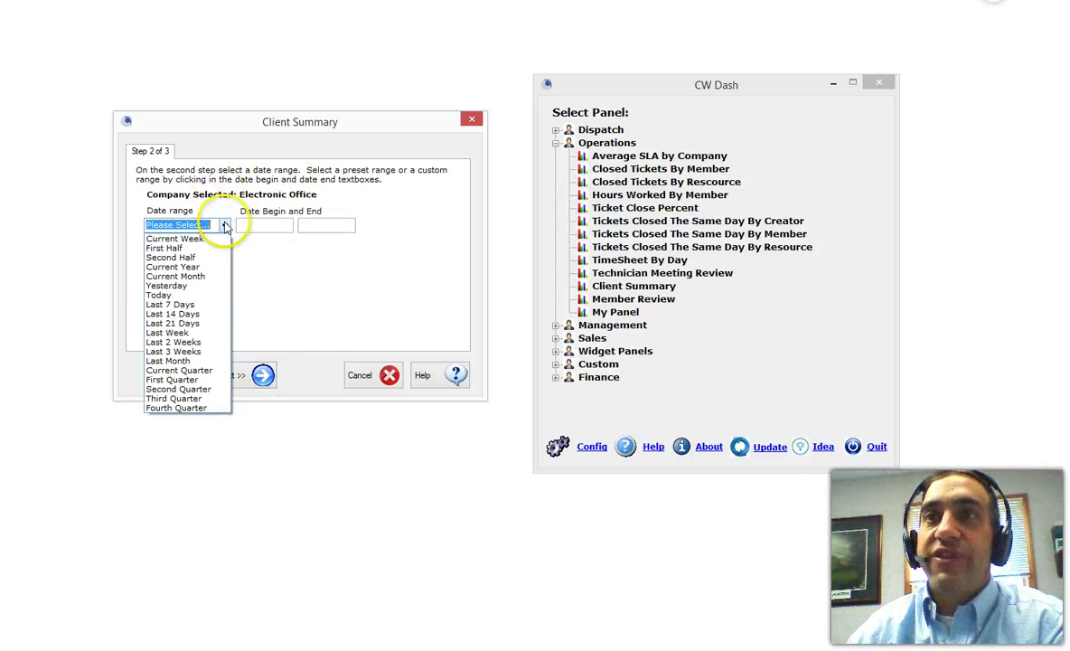
{"action": "left_click", "coordinate": [206, 389]}
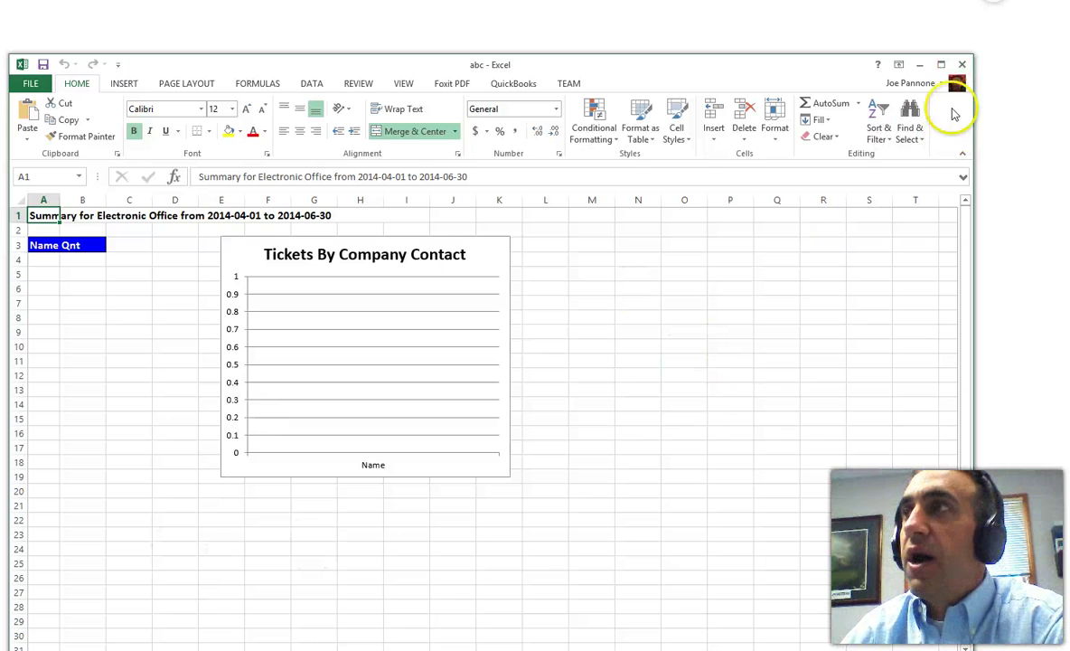
Close the exported Electronic Office Excel workbook
{"action": "left_click", "coordinate": [961, 64]}
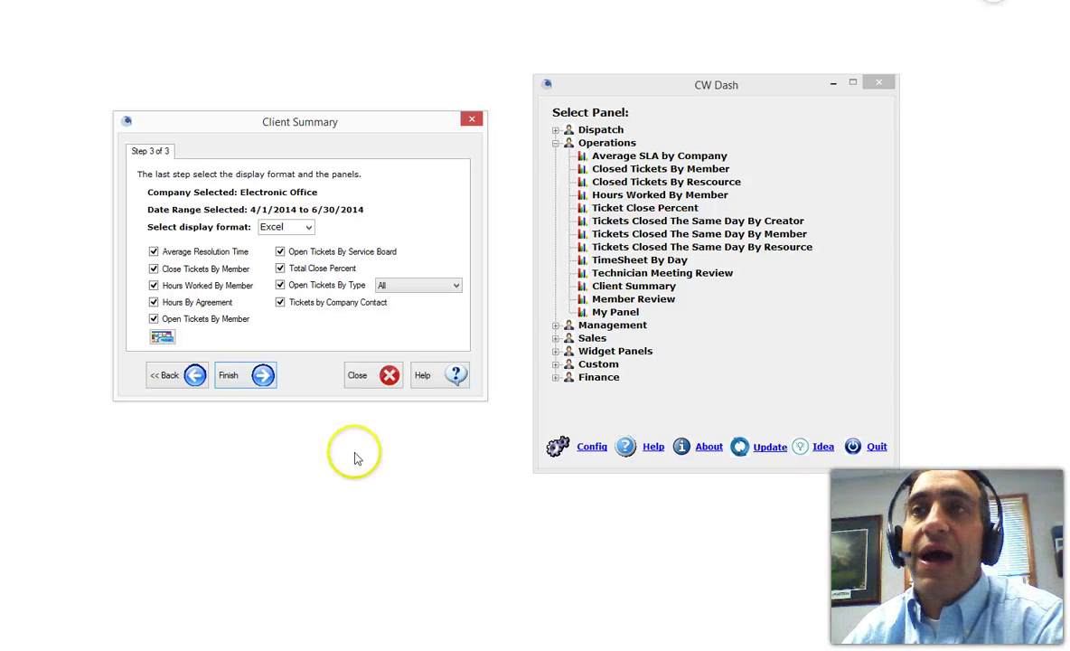
Close Client Summary, browse the Management and Sales groups, and launch Widget Panel Builder
{"action": "left_click", "coordinate": [366, 375]}
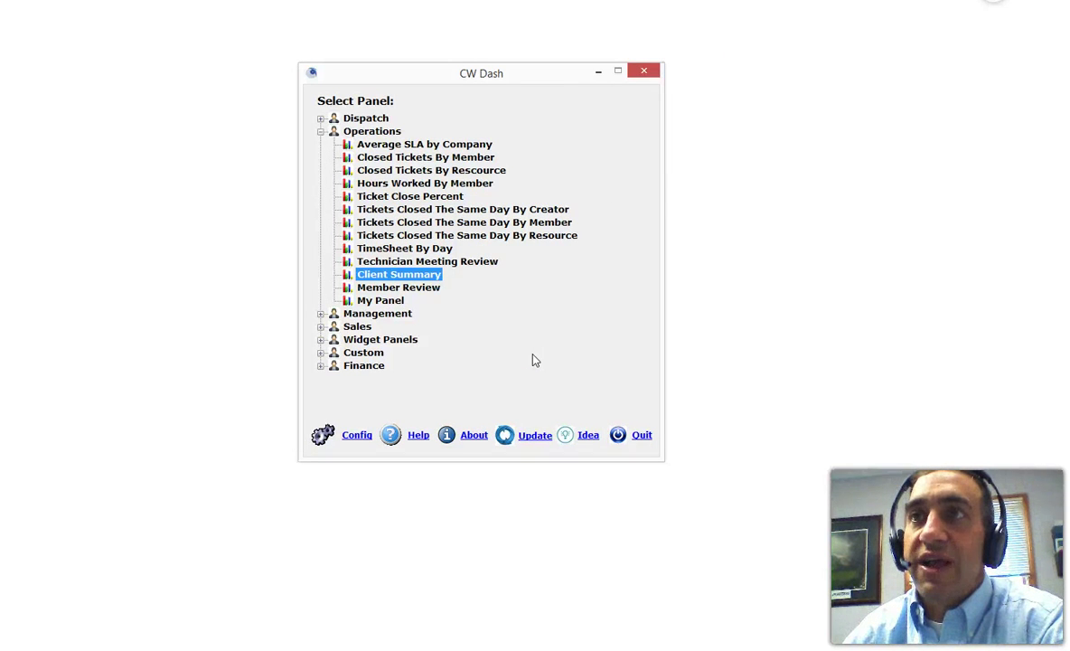
{"action": "key", "text": "Left"}
{"action": "key", "text": "Left"}
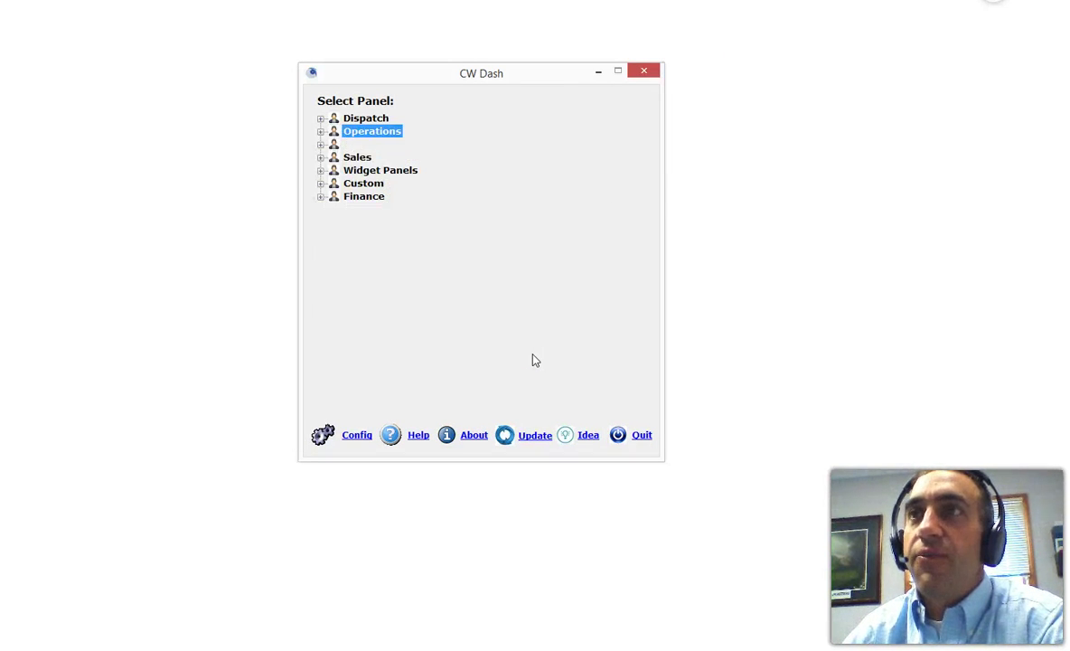
{"action": "left_click", "coordinate": [320, 143]}
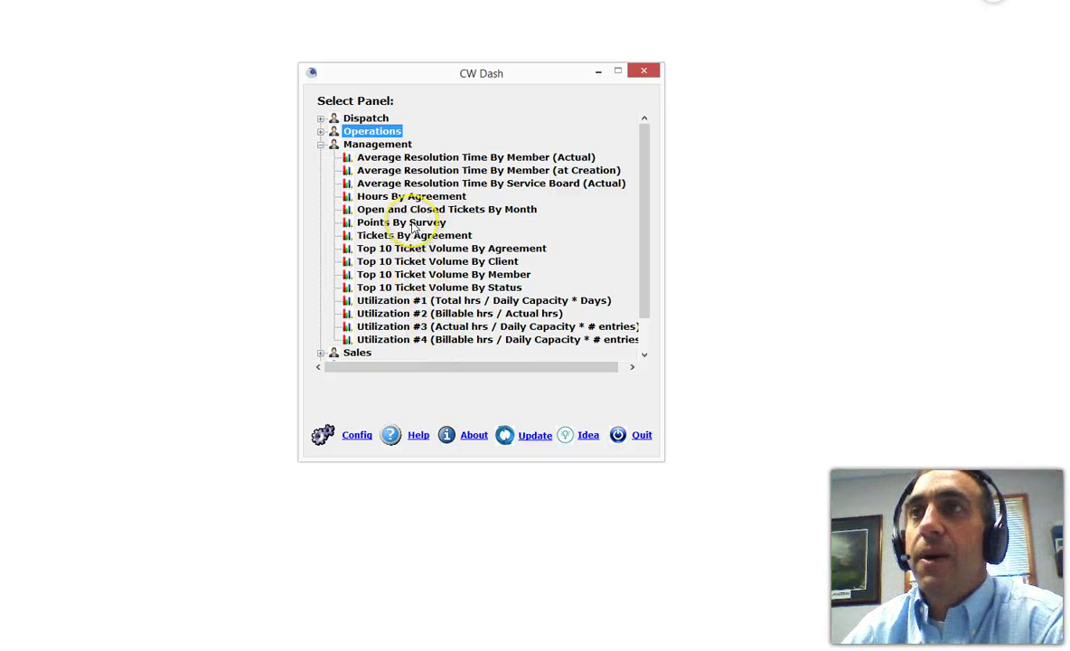
{"action": "left_click", "coordinate": [321, 143]}
{"action": "left_click", "coordinate": [321, 158]}
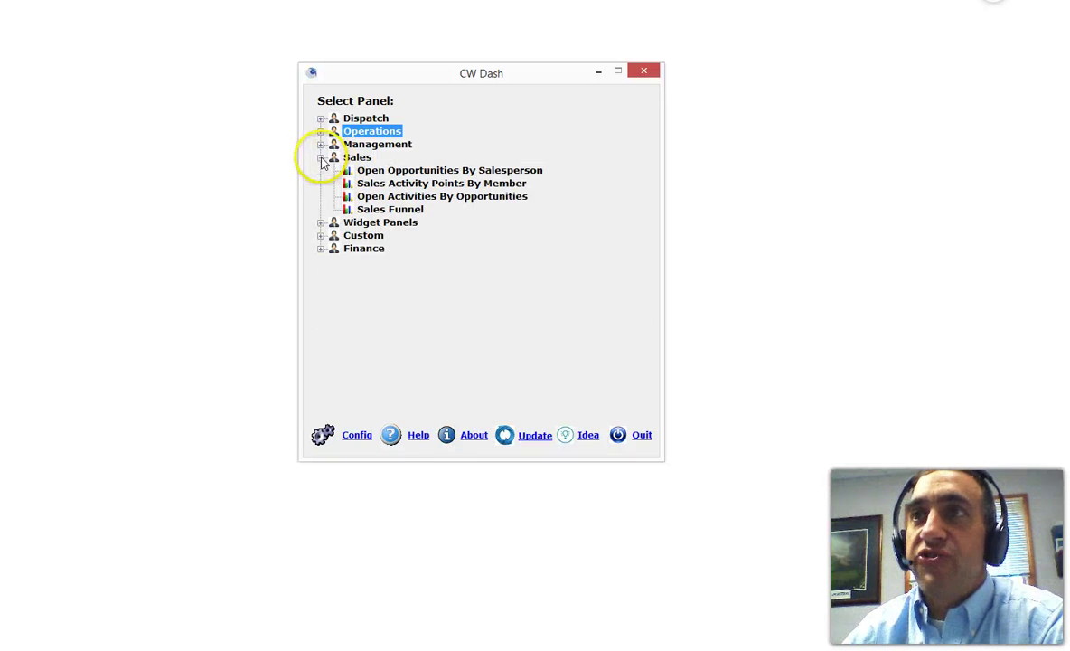
{"action": "left_click", "coordinate": [321, 157]}
{"action": "left_click", "coordinate": [320, 170]}
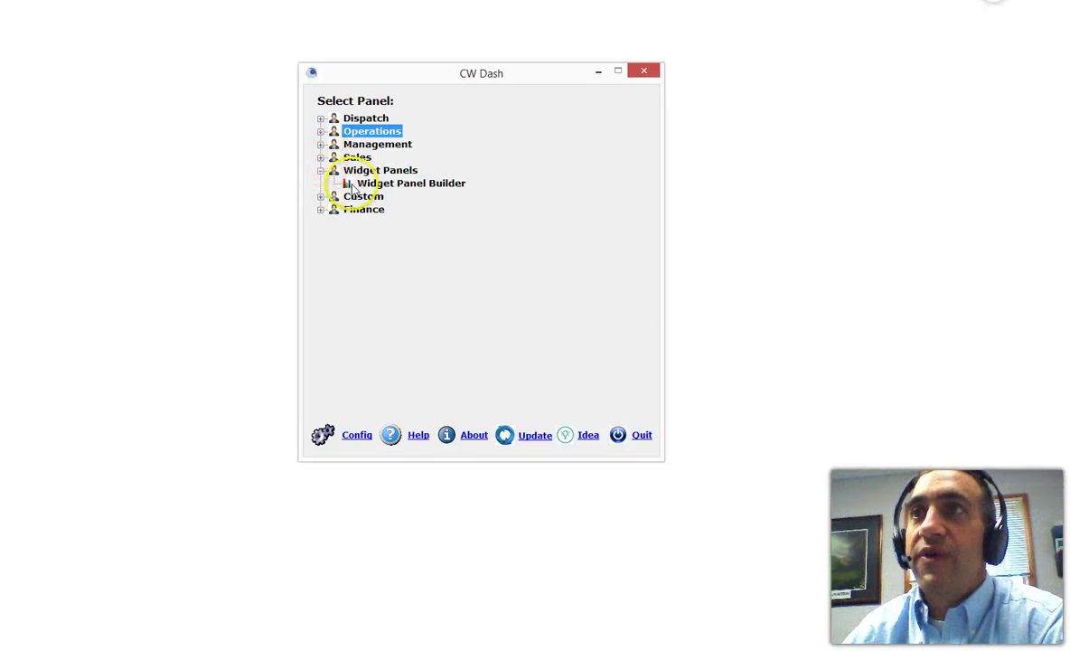
{"action": "double_click", "coordinate": [385, 184]}
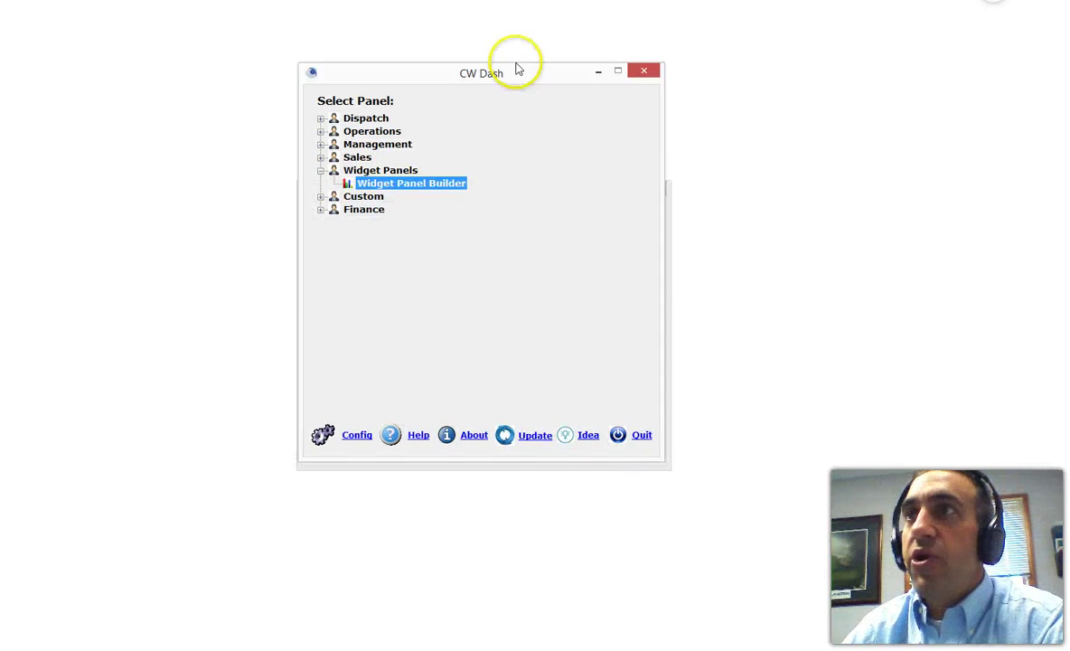
Build a Tickets not closed widget colour-coded green below 1, yellow 1–10, red above 10
{"action": "left_click", "coordinate": [394, 192]}
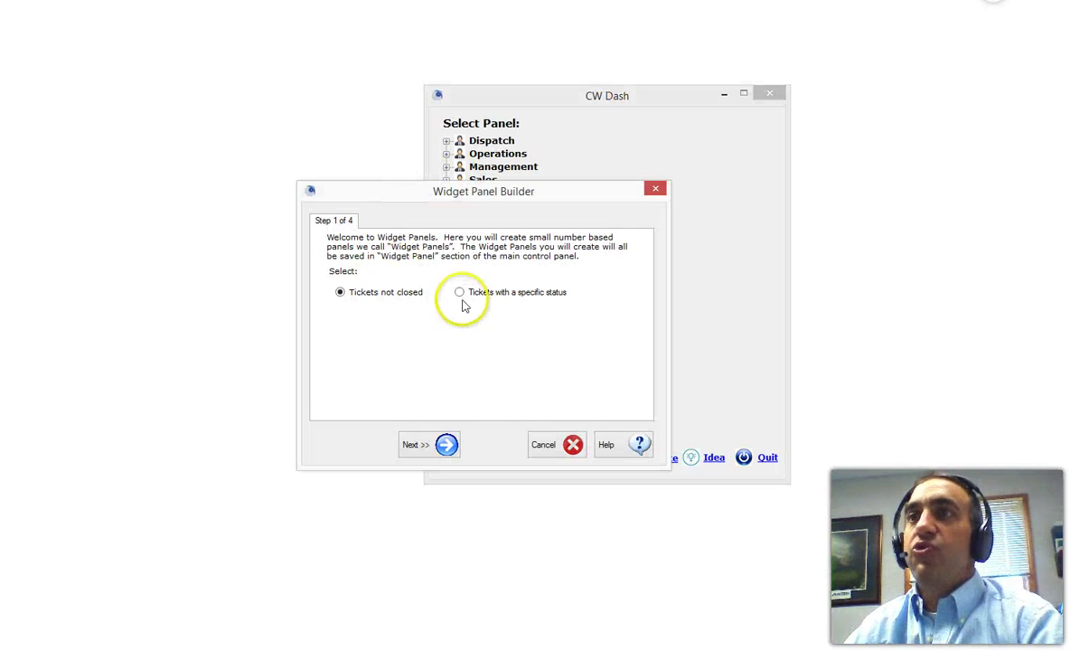
{"action": "left_click", "coordinate": [412, 444]}
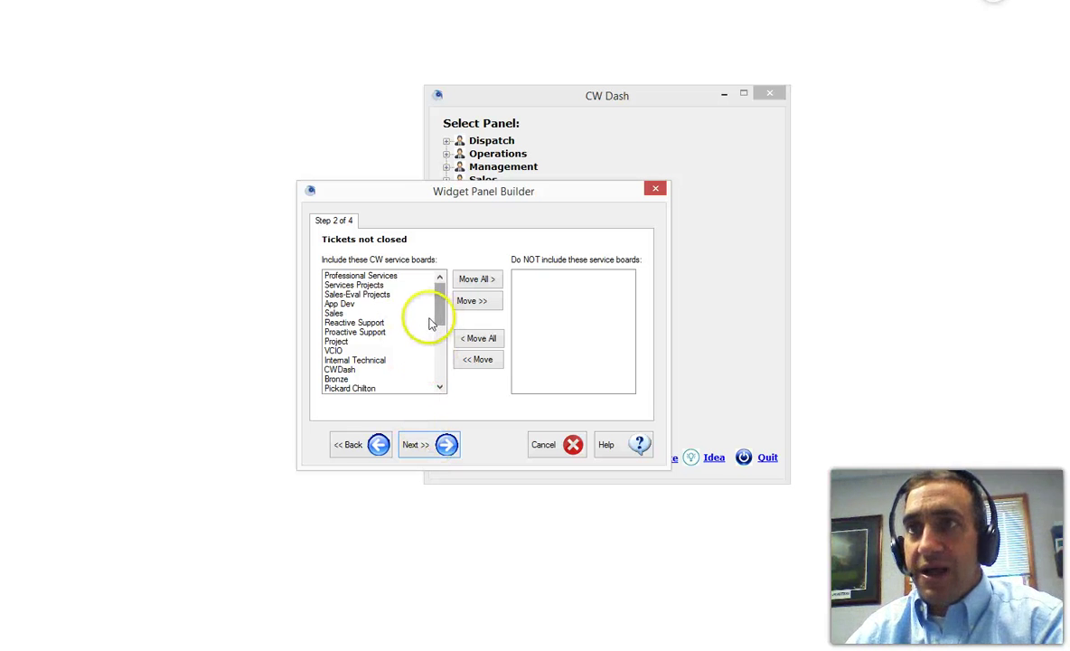
{"action": "left_click", "coordinate": [421, 443]}
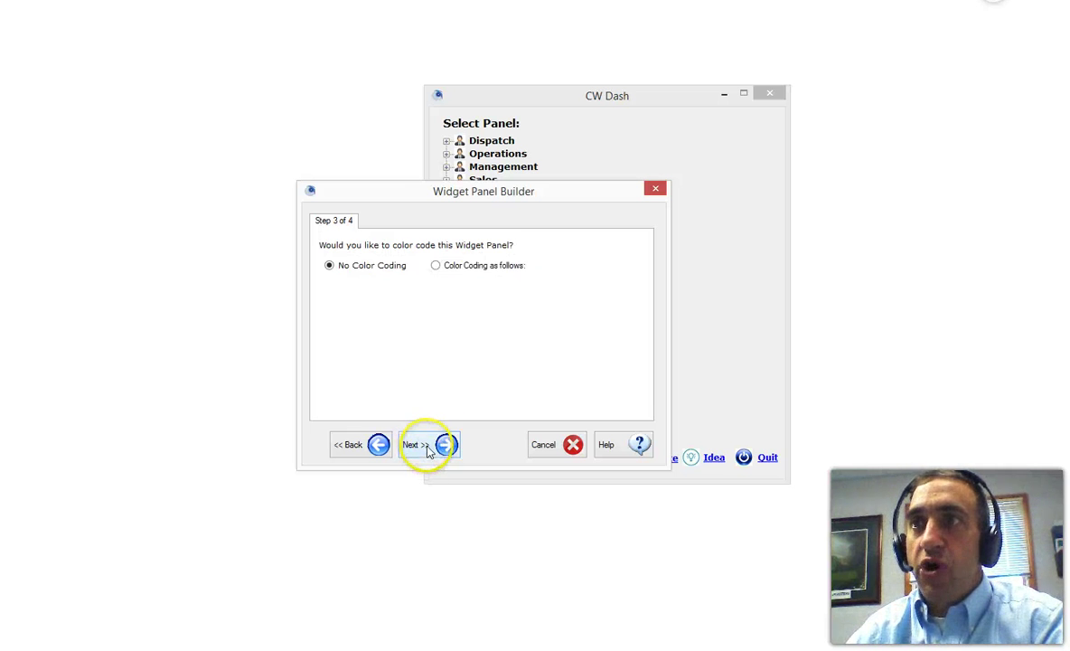
{"action": "left_click", "coordinate": [436, 266]}
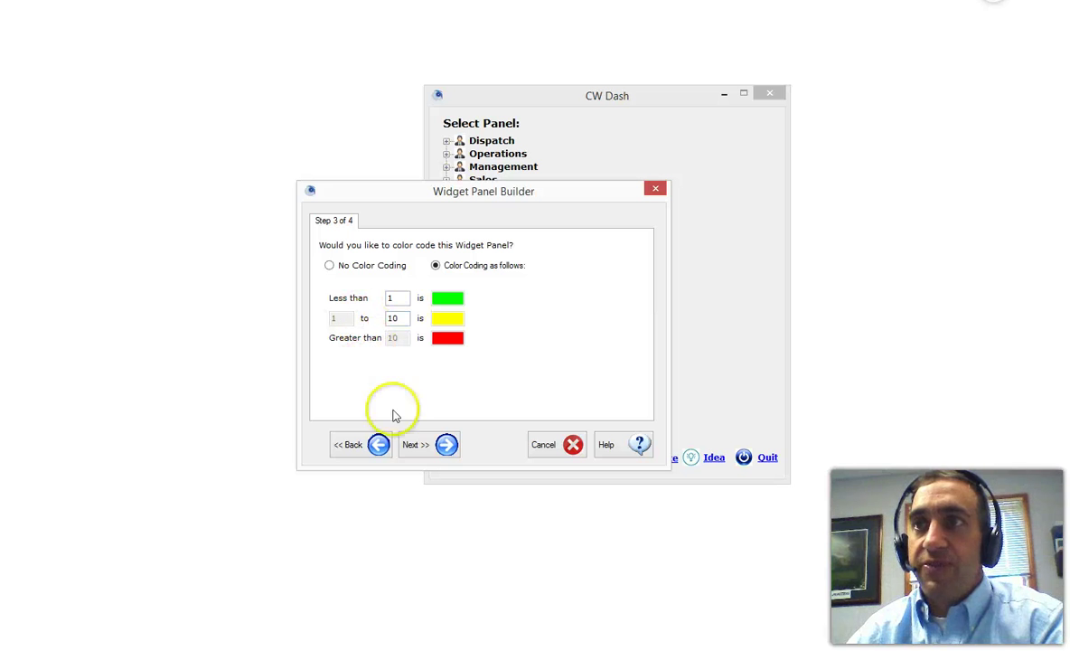
{"action": "left_click", "coordinate": [429, 446]}
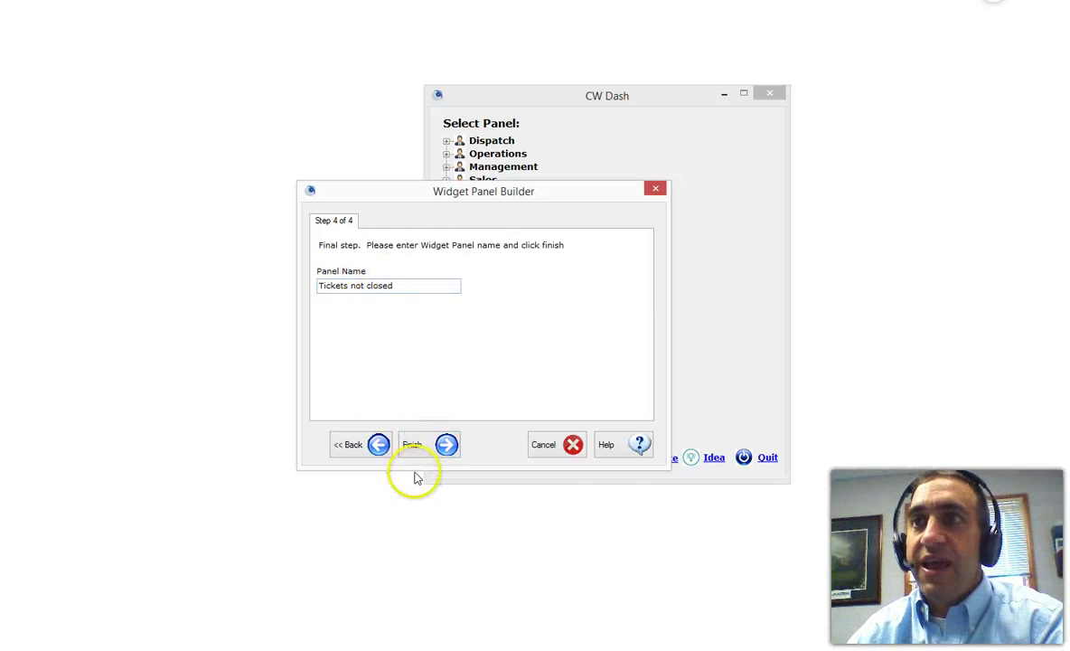
{"action": "left_click", "coordinate": [425, 453]}
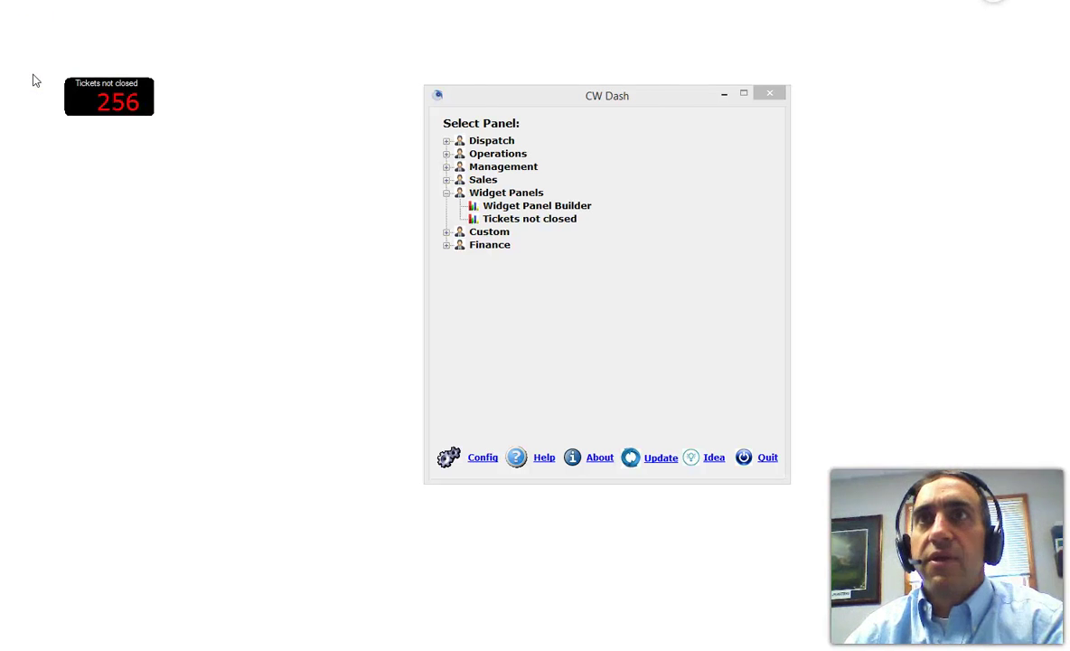
View the Tickets not closed widget's right-click menu, then expand and collapse the Finance group
{"action": "right_click", "coordinate": [175, 117]}
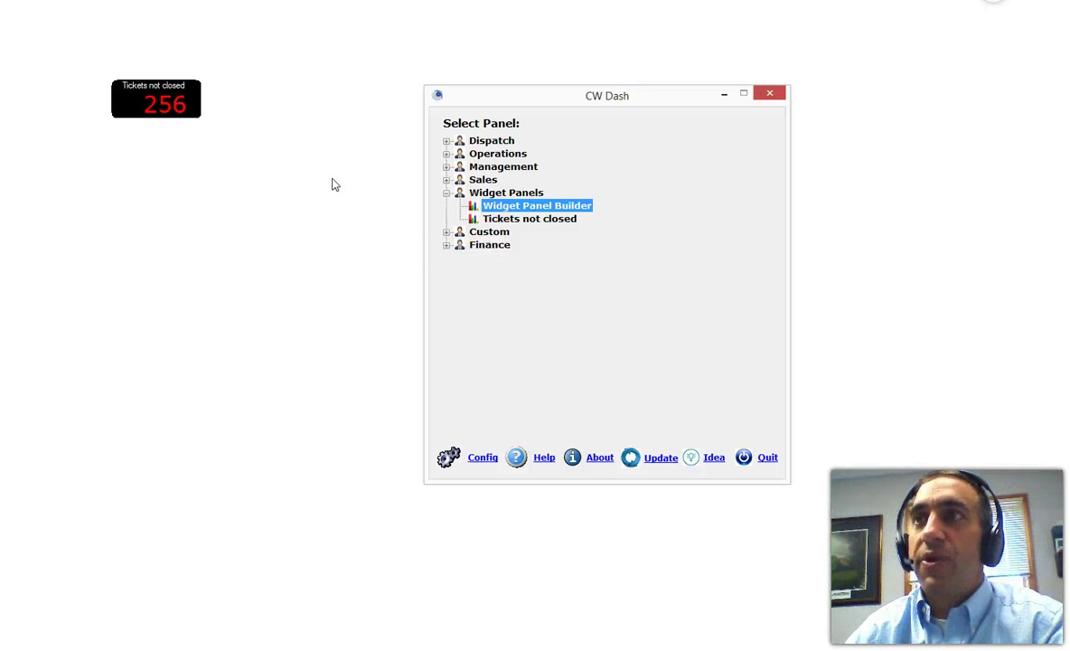
{"action": "left_click", "coordinate": [447, 244]}
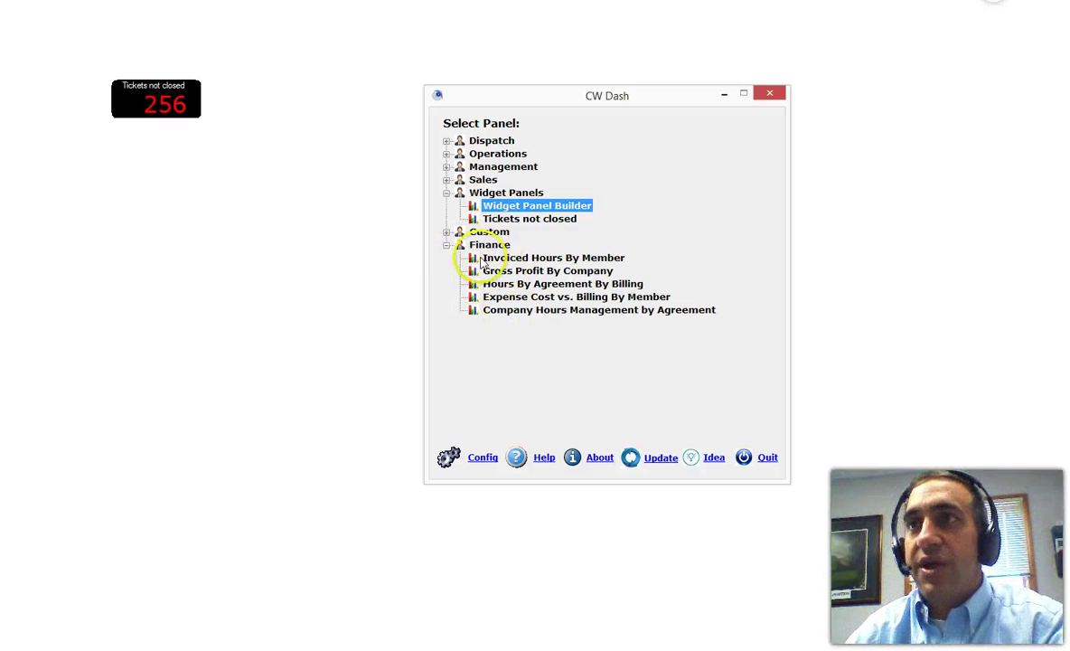
{"action": "left_click", "coordinate": [446, 245]}
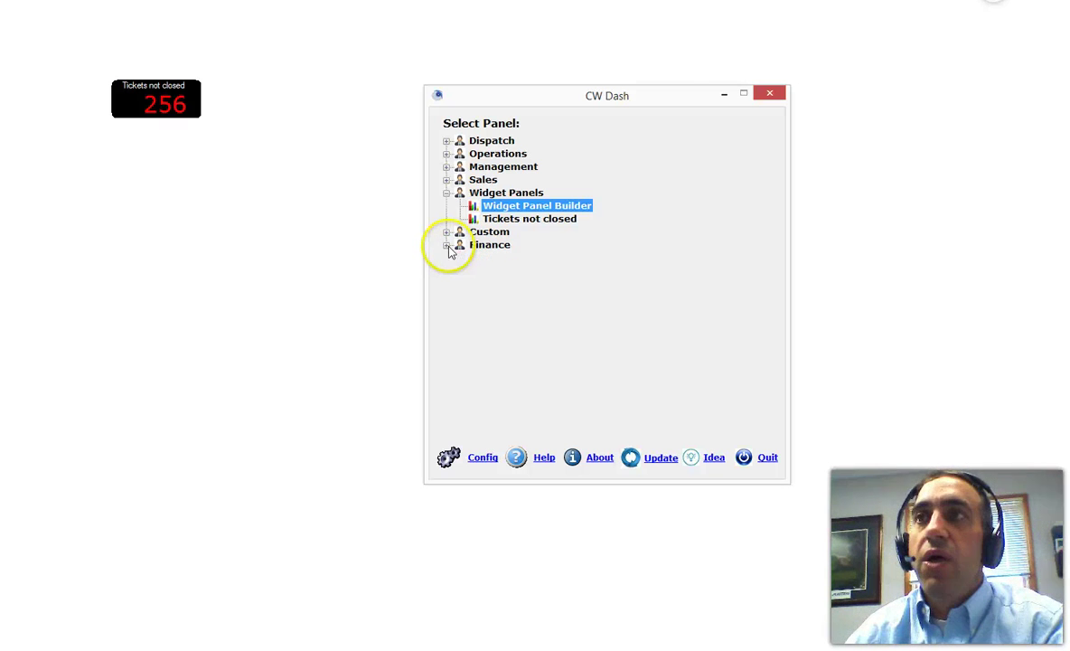